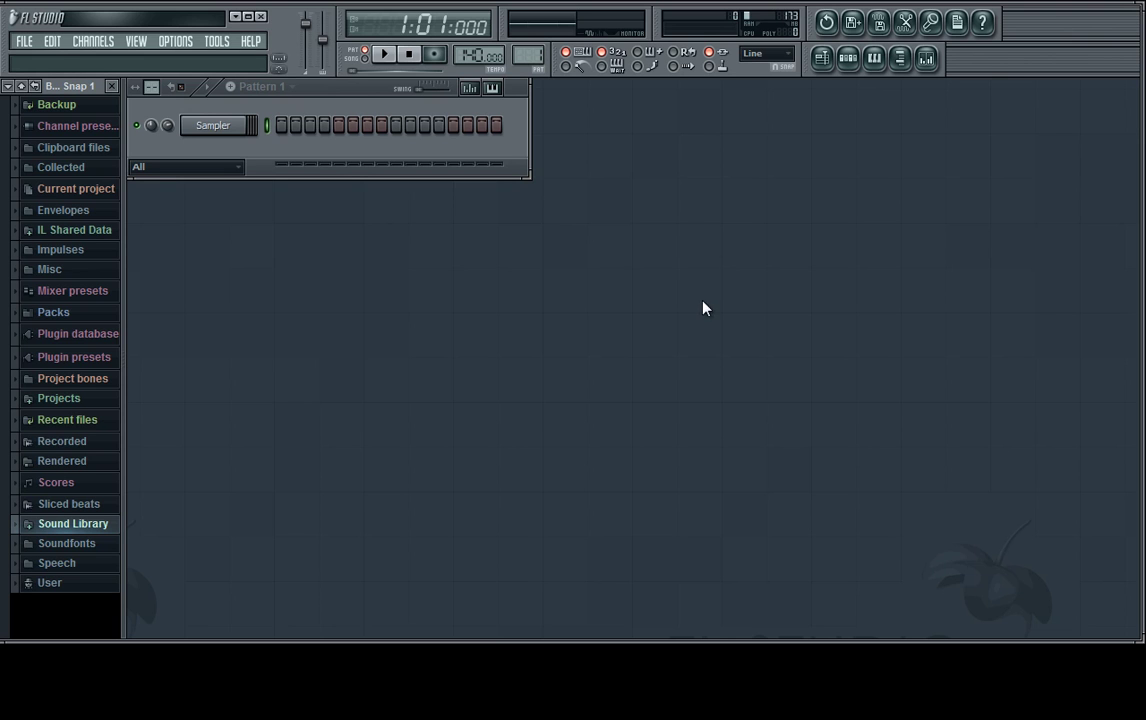
Step: Open the Mixer window from the toolbar Mixer button
click(927, 62)
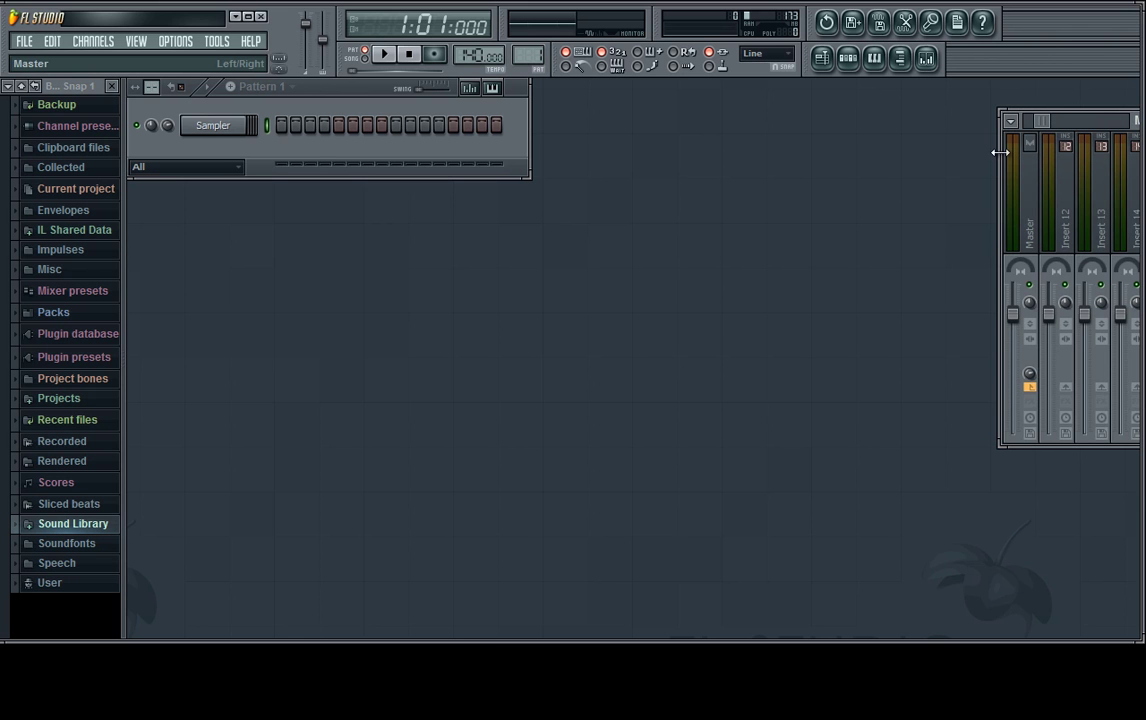
Step: Bring the whole mixer into view and turn off its Big meter
drag(1000, 152, 928, 152)
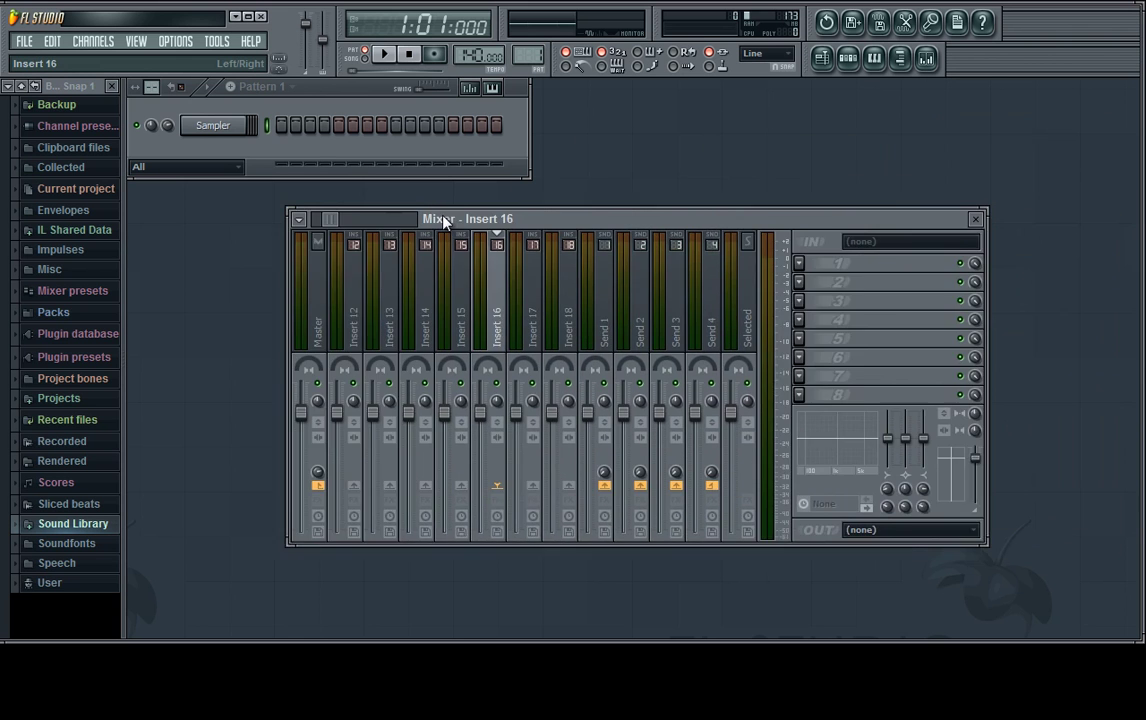
drag(1052, 130, 361, 216)
click(215, 227)
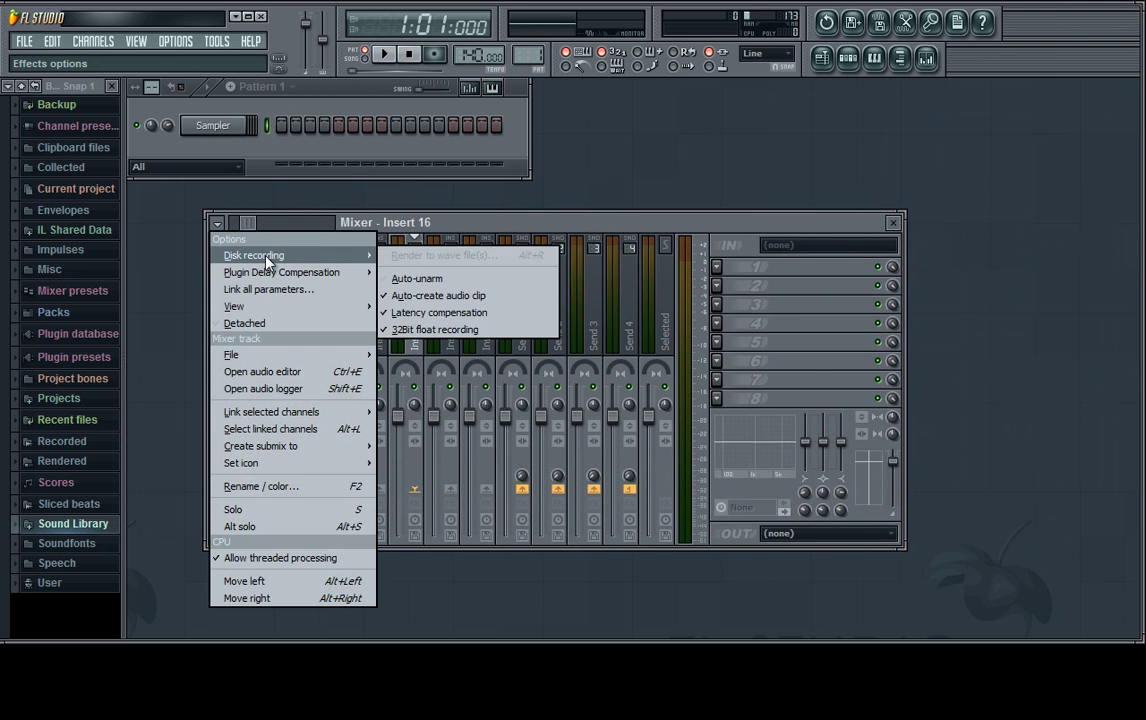
mouse_move(290, 306)
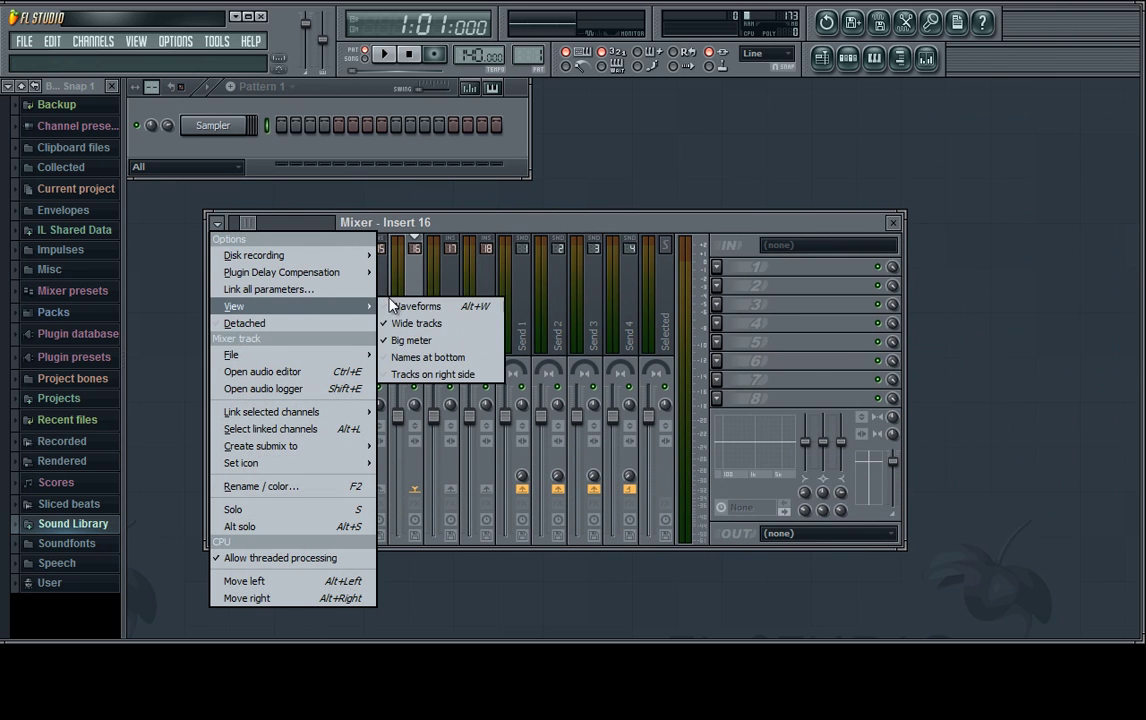
click(410, 336)
Step: Switch the mixer to narrow tracks and widen it to show inserts 1–37
click(216, 223)
click(414, 326)
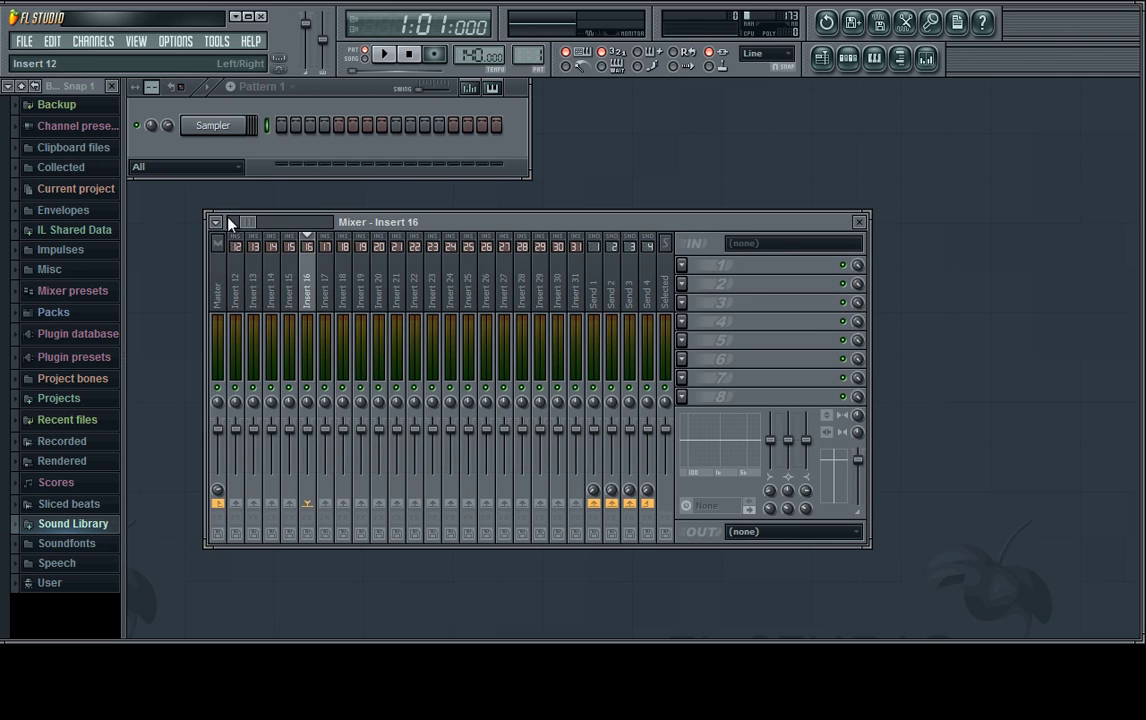
click(228, 222)
drag(510, 221, 452, 297)
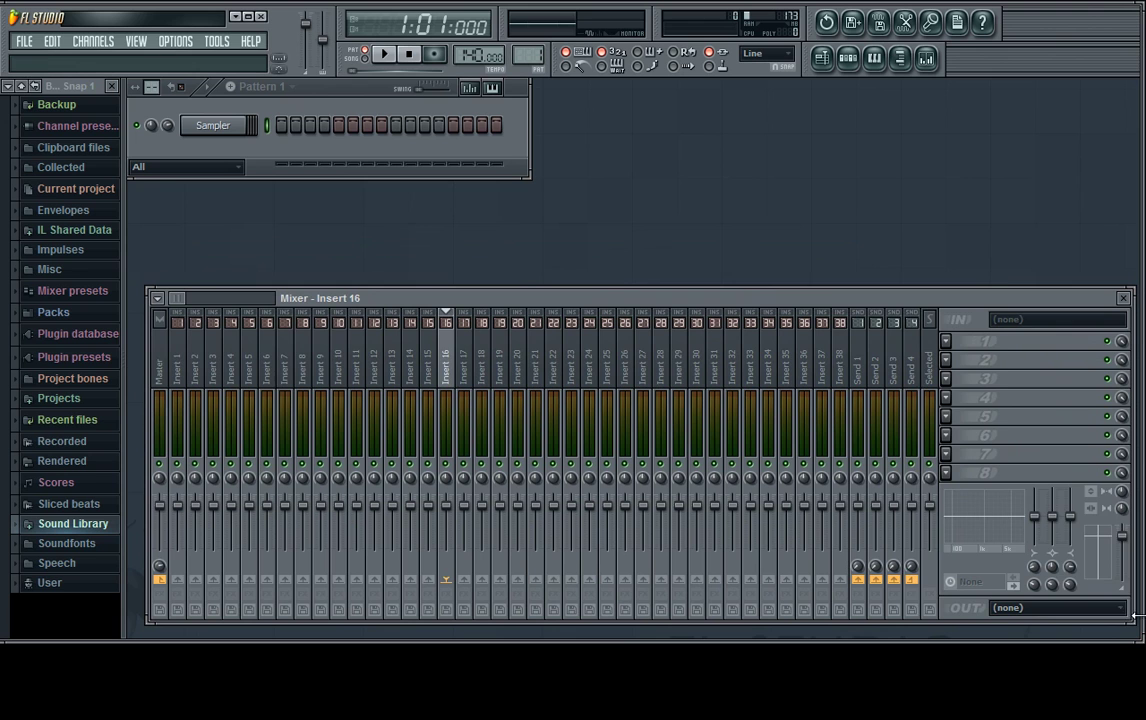
drag(818, 618, 1118, 618)
Step: Name mixer inserts 1–3 Kick, Bass and Perc
click(180, 368)
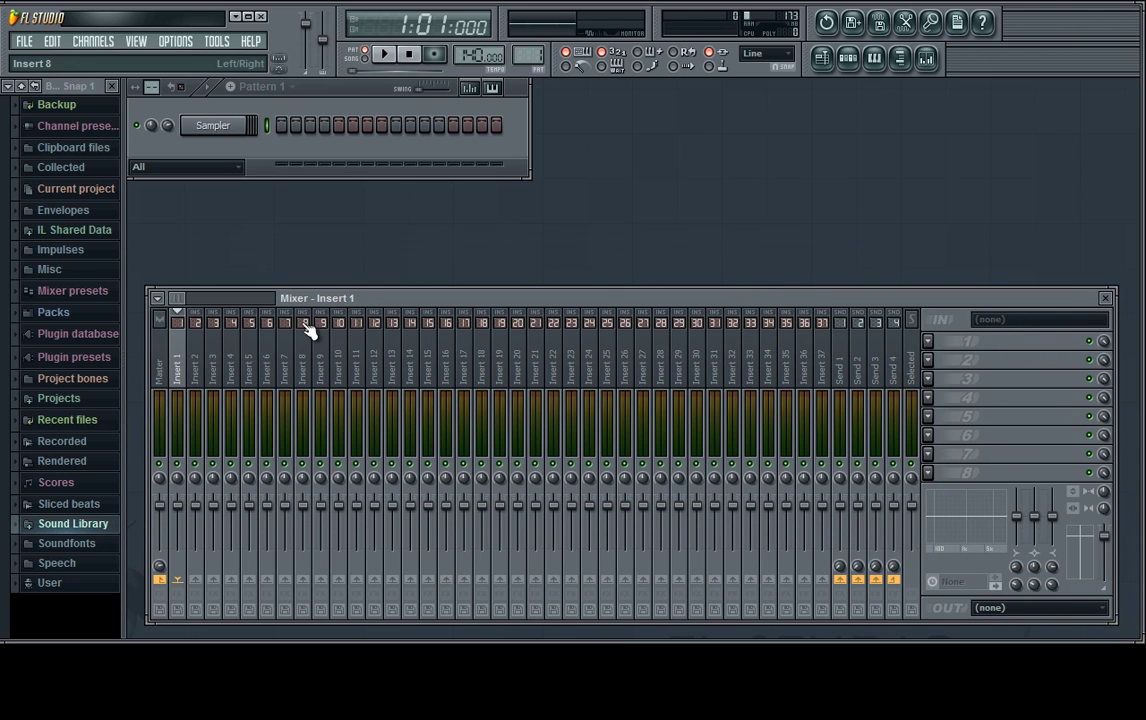
key(F2)
text(Kick)
key(Return)
key(Right)
key(F2)
text(Bass)
key(Return)
key(Right)
key(F2)
text(Perc)
key(Return)
Step: Name inserts 4–6 Synth, X-Noise and Misc
key(Right)
key(F2)
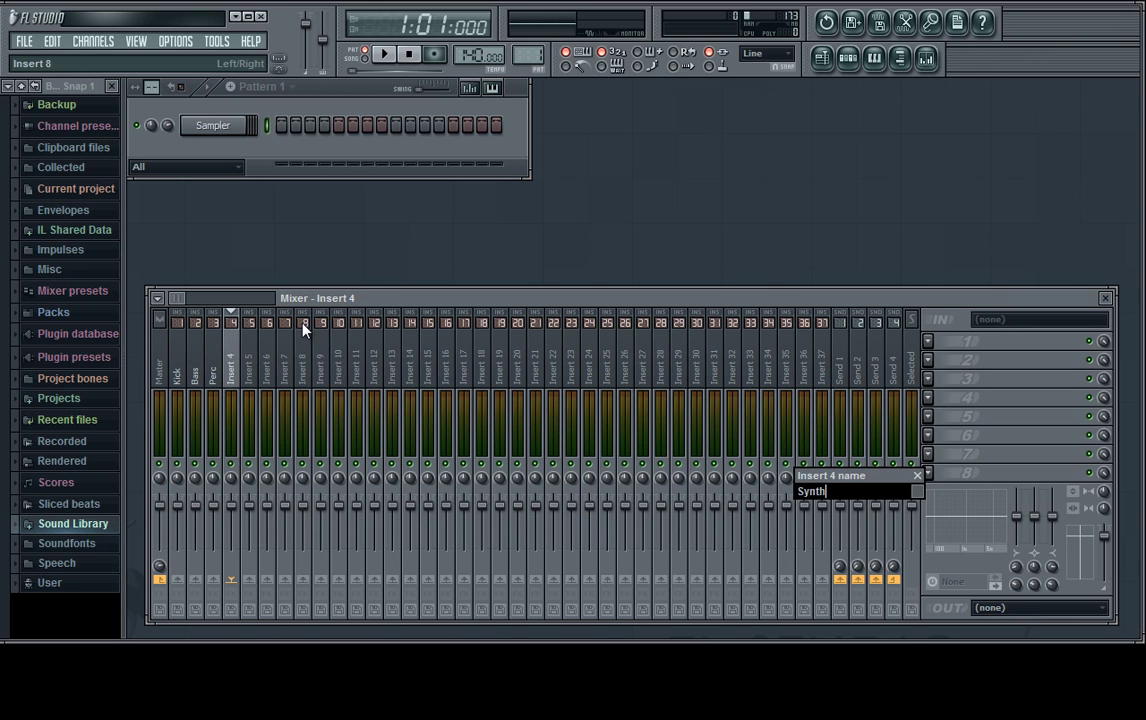
key(Return)
key(Right)
key(F2)
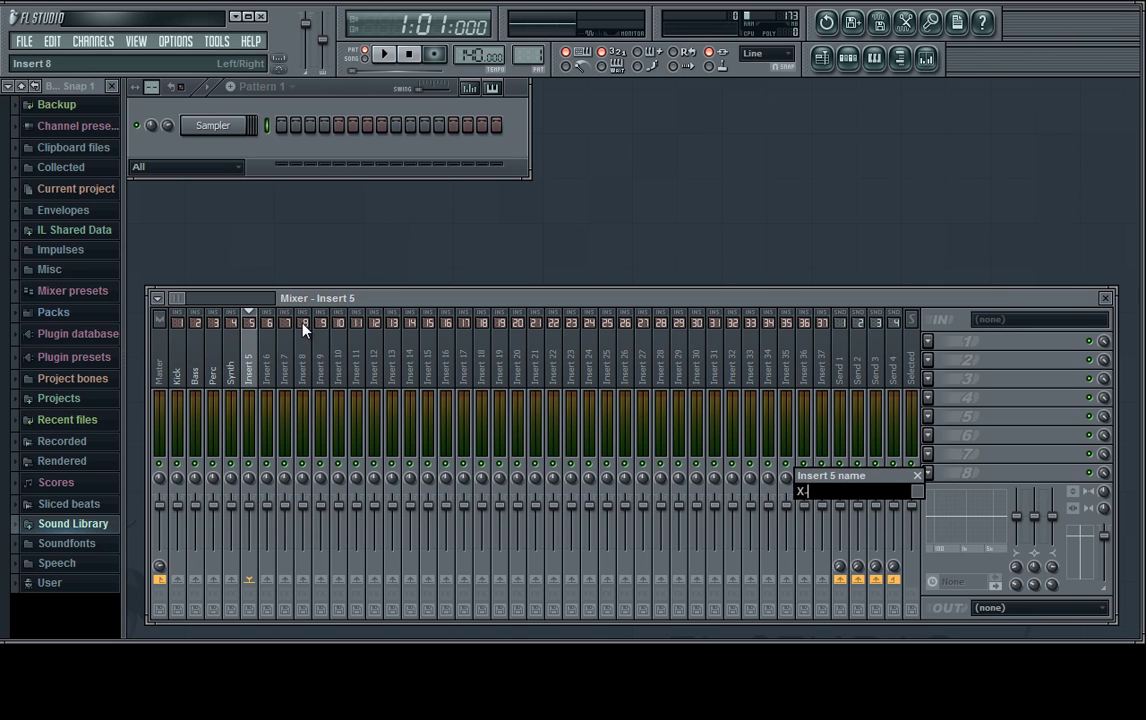
text(e)
key(Return)
key(Right)
key(F2)
text(c)
key(Return)
key(Right)
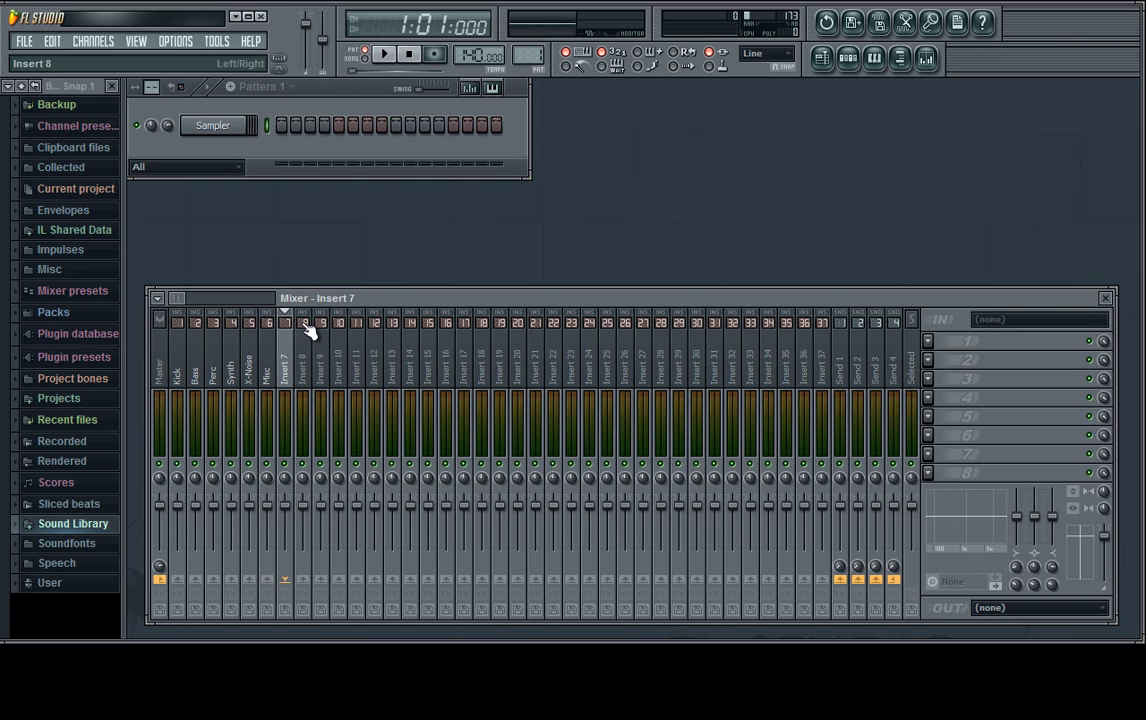
Step: Give Insert 7 a dashed spacer name and name the following sub-tracks, e.g. Solid Basses, Snares, Loops
key(F2)
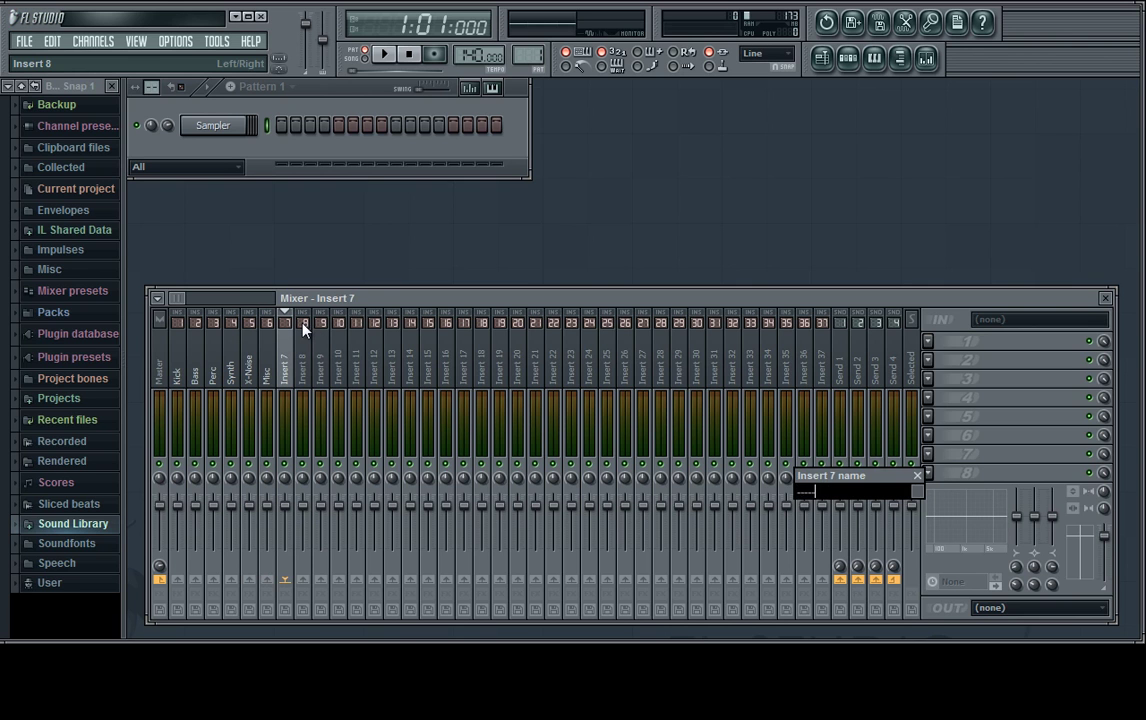
key(Return)
key(Right)
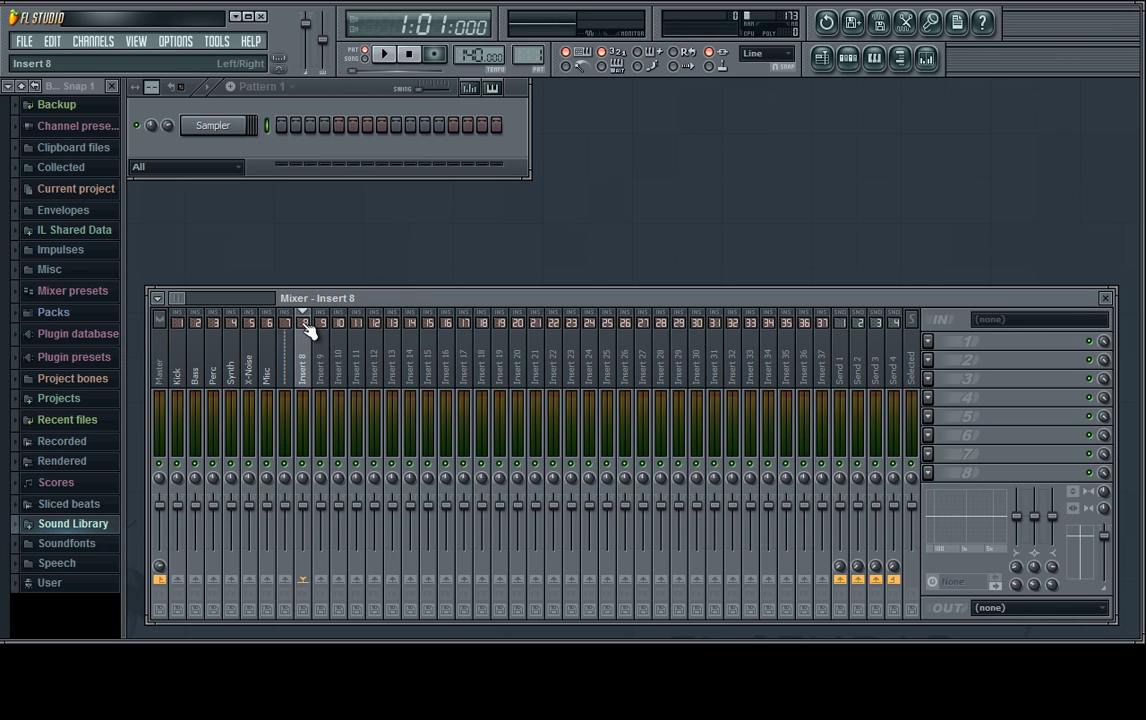
key(F2)
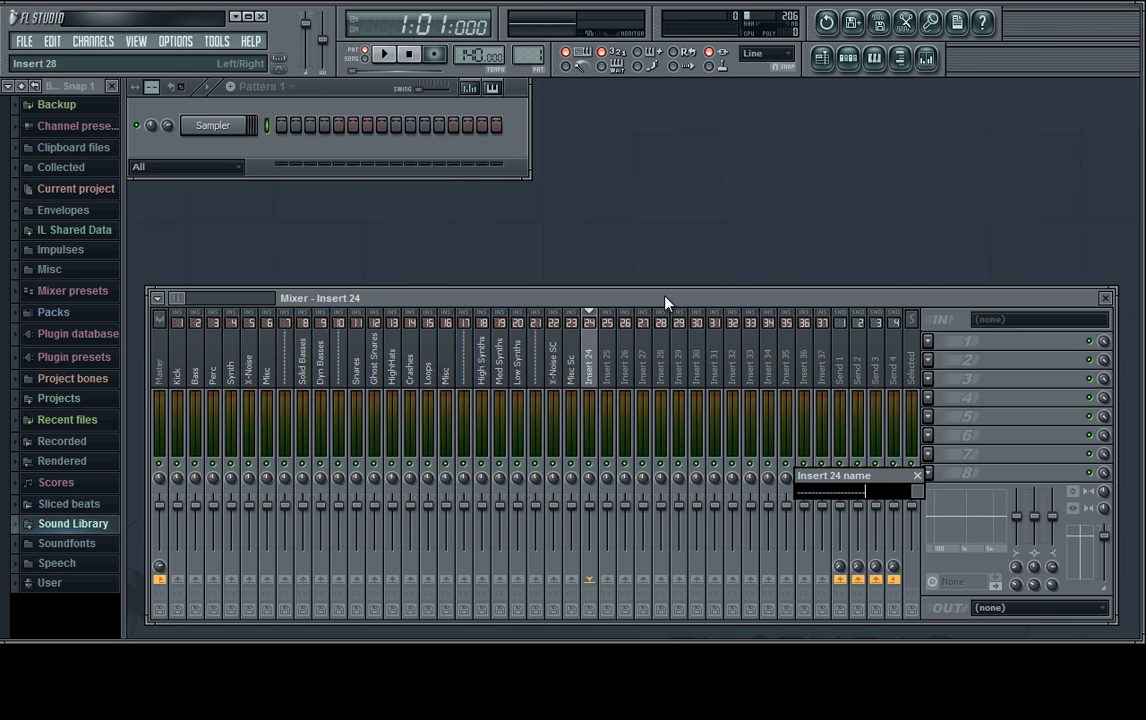
key(Return)
Step: Route Solid Basses and Dyn Basses only into the Bass insert
click(308, 388)
right_click(206, 585)
click(206, 585)
key(Right)
right_click(200, 582)
click(207, 586)
Step: Route Snares, Ghost Snares and HighHats only into Perc
key(Right)
key(Right)
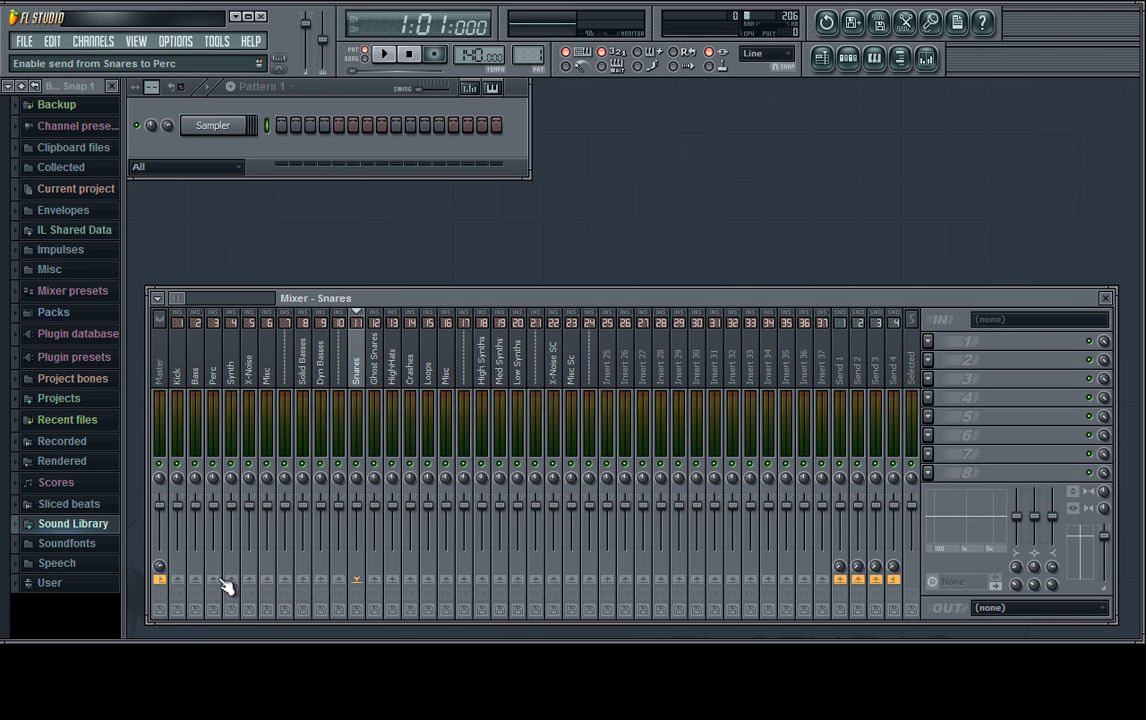
right_click(217, 583)
click(222, 589)
key(Right)
right_click(218, 584)
click(222, 589)
key(Right)
right_click(218, 584)
click(222, 589)
Step: Route the remaining drum tracks, Crashes, Loops and Misc only into Perc
right_click(220, 585)
click(222, 589)
key(Right)
right_click(218, 584)
click(222, 589)
key(Right)
right_click(216, 586)
click(222, 589)
key(Right)
right_click(218, 584)
click(222, 589)
Step: Route High Synths, Med Synths and Low Synths only into Synth
key(Right)
key(Right)
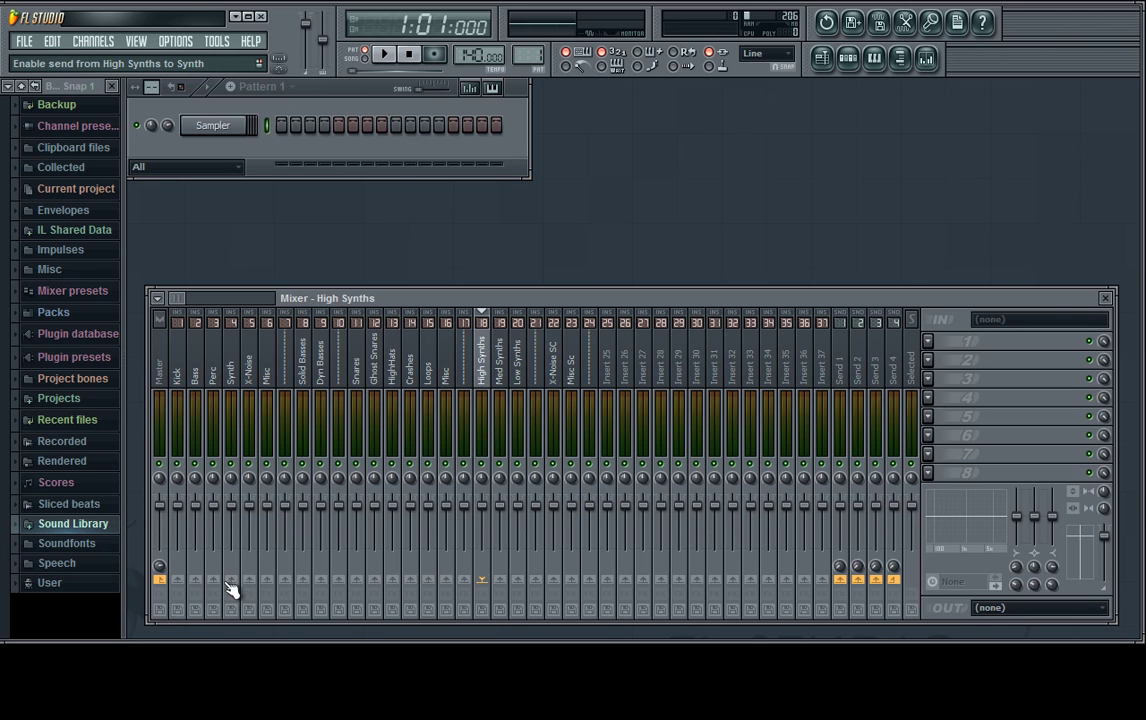
right_click(233, 583)
click(238, 588)
key(Right)
right_click(233, 583)
click(239, 588)
key(Right)
right_click(233, 583)
click(238, 588)
Step: Route X-Noise SC only into X-Noise and Misc Sc only into Misc
key(Right)
key(Right)
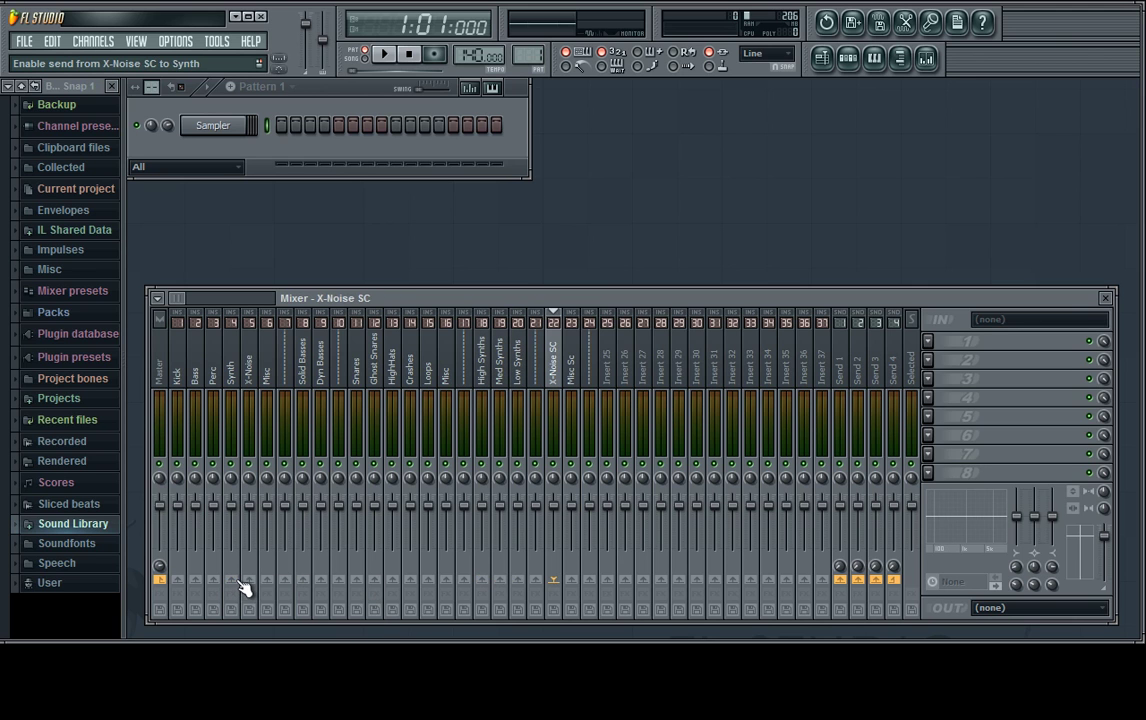
right_click(245, 582)
click(262, 590)
key(Right)
right_click(268, 583)
click(290, 591)
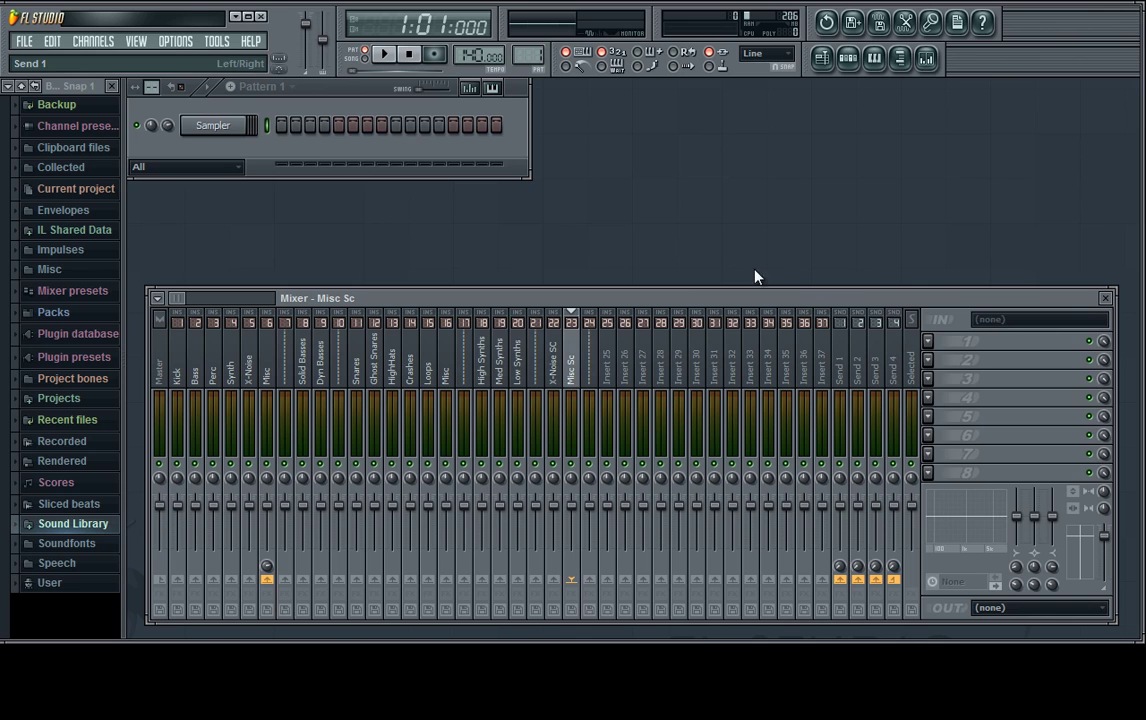
mouse_move(610, 362)
mouse_down()
mouse_move(783, 372)
mouse_move(634, 370)
mouse_up()
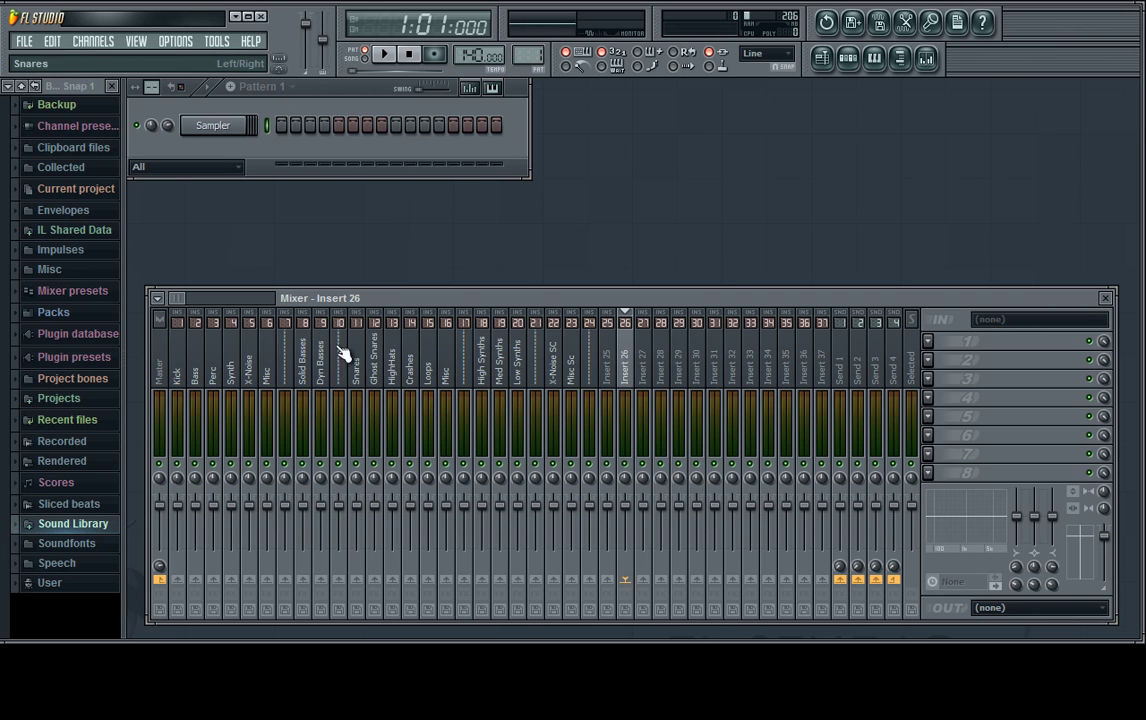
Step: Open the 3xOsc channel settings and view its PLUGIN and INS tabs
click(219, 383)
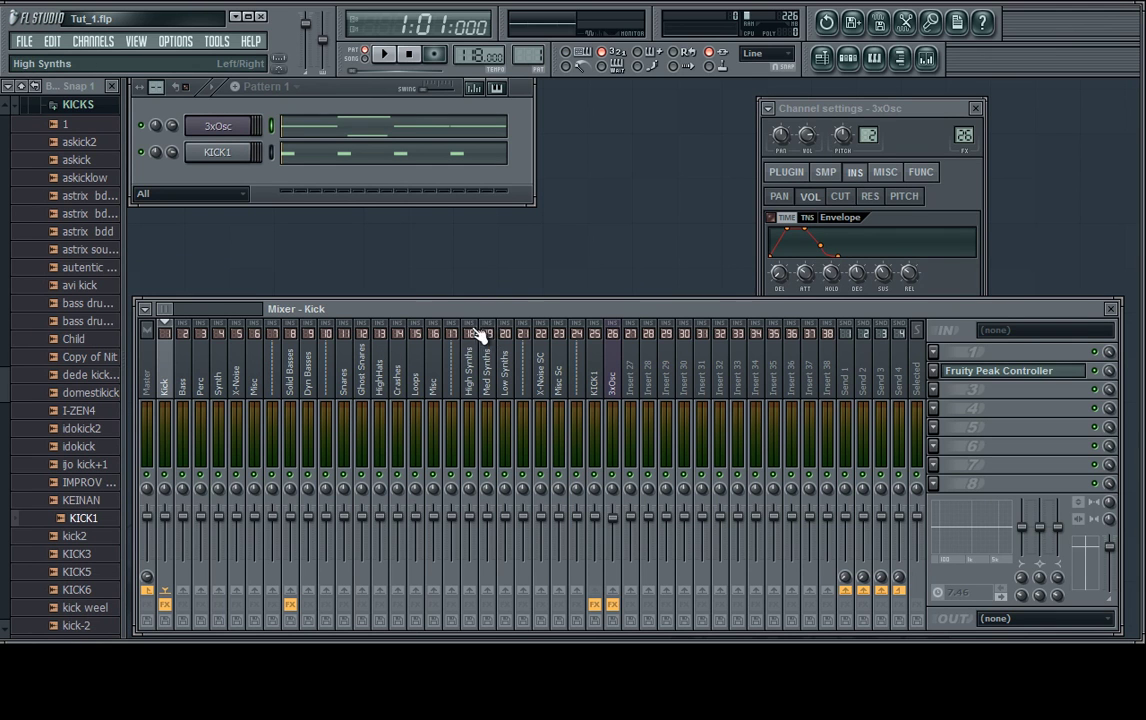
click(220, 130)
click(780, 172)
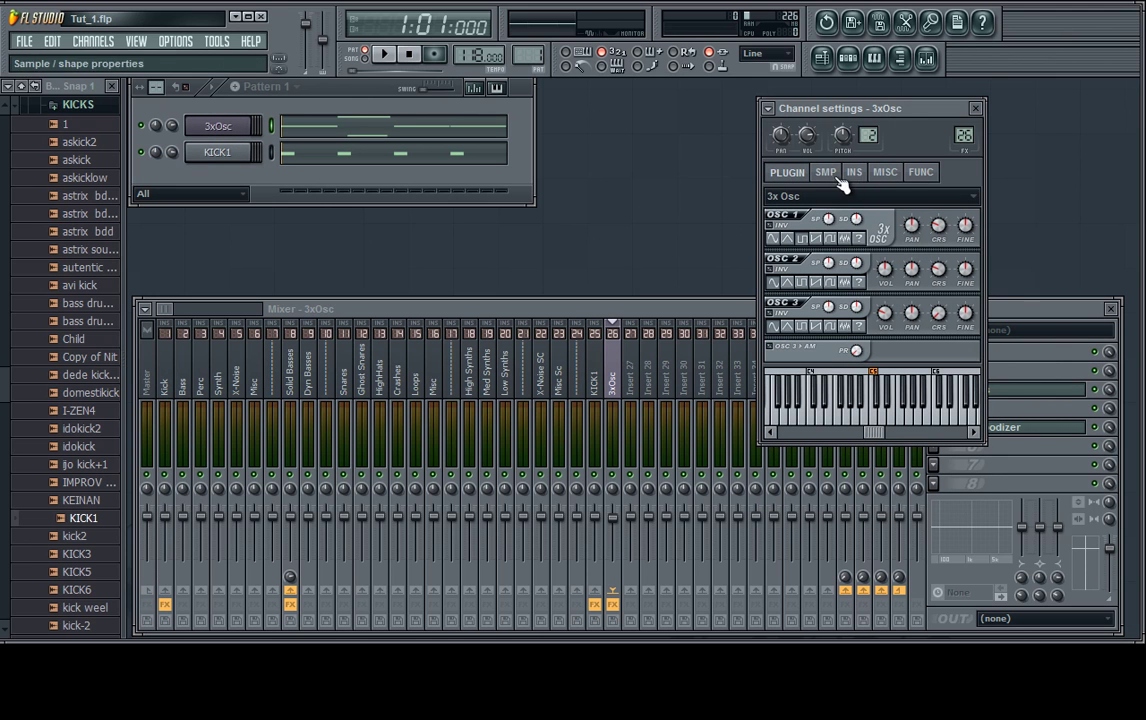
click(854, 172)
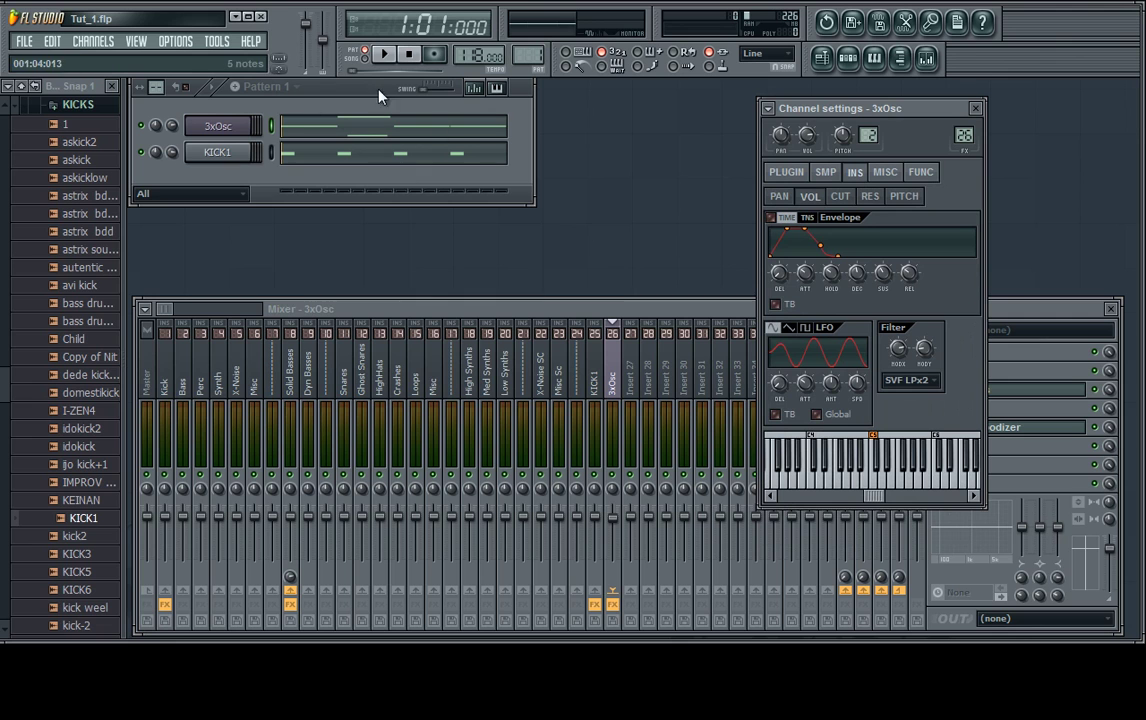
Step: Inspect the KICK1, Kick, 3xOsc and Solid Basses mixer tracks, ending on Solid Basses
click(612, 380)
click(596, 385)
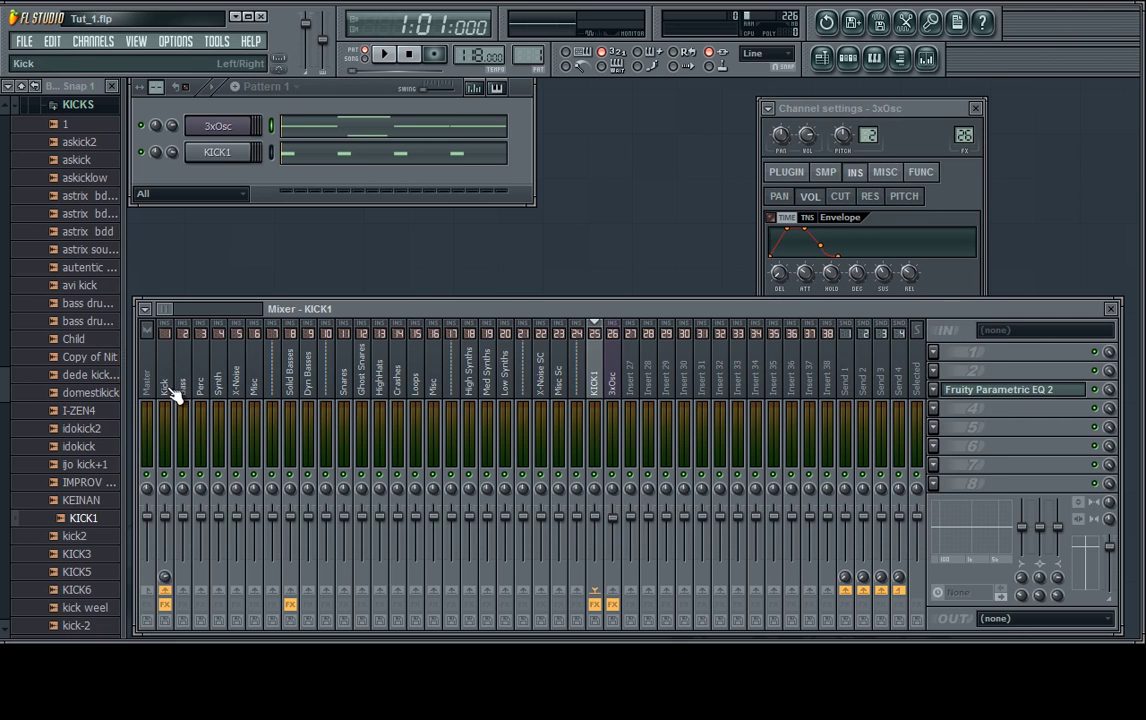
click(166, 384)
click(614, 382)
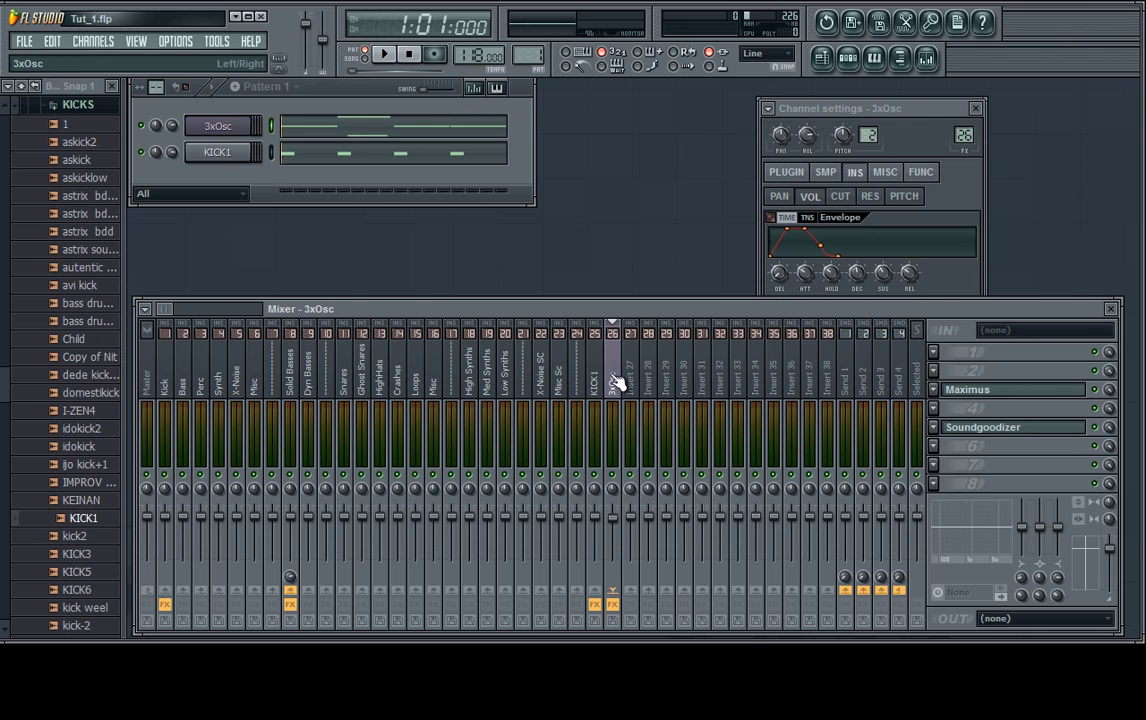
click(290, 381)
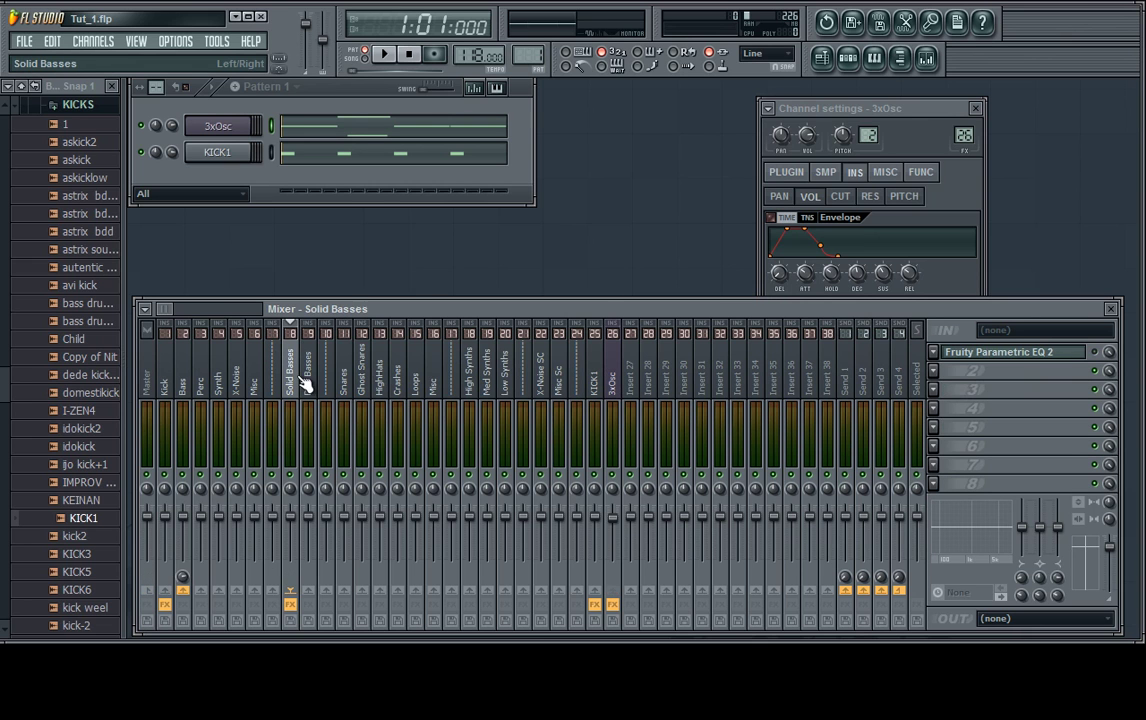
click(193, 390)
click(291, 380)
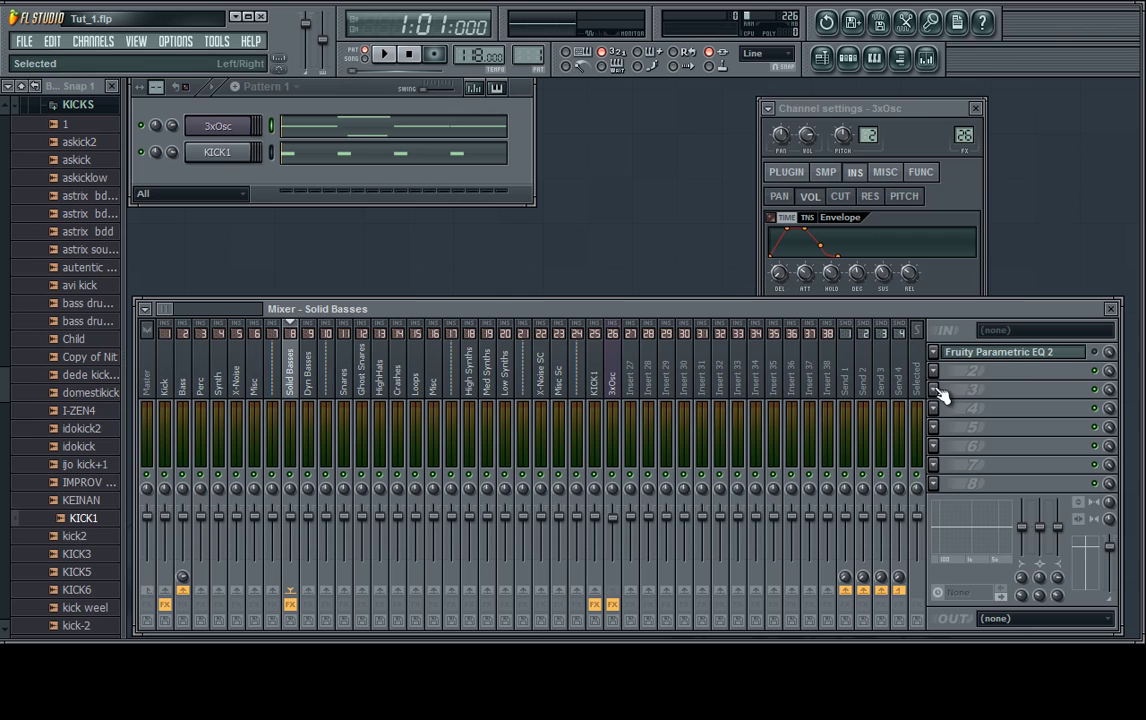
Step: With the 3xOsc track selected, play the song twice to test routing, then stop
click(608, 379)
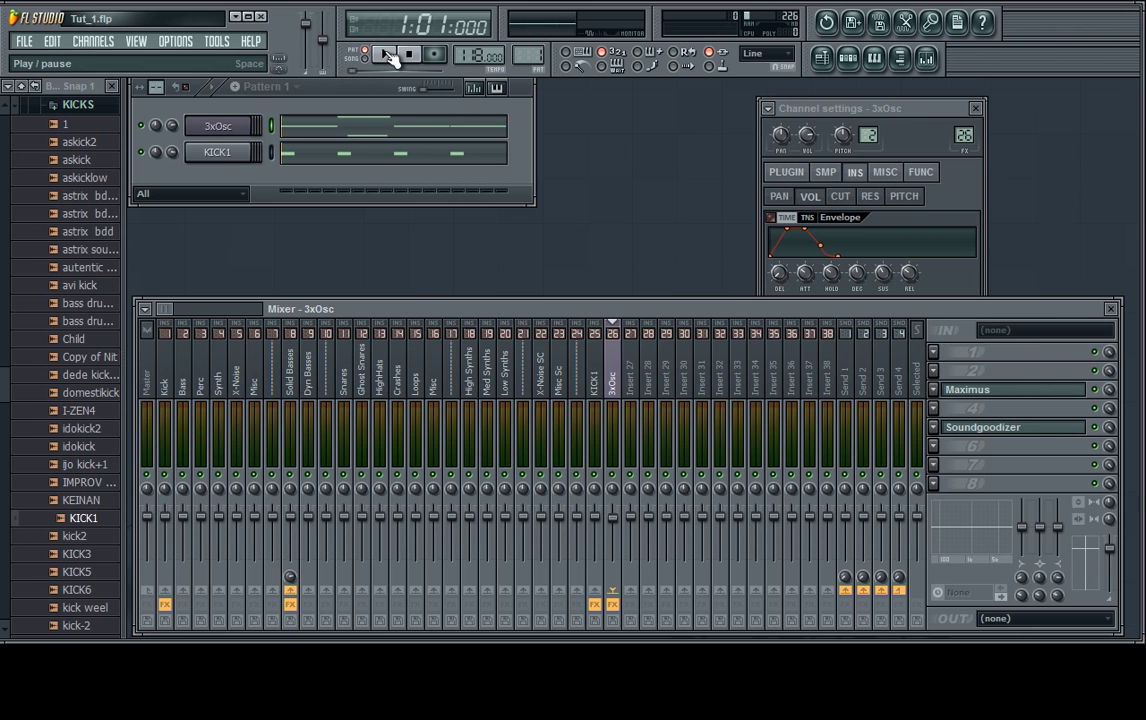
click(393, 58)
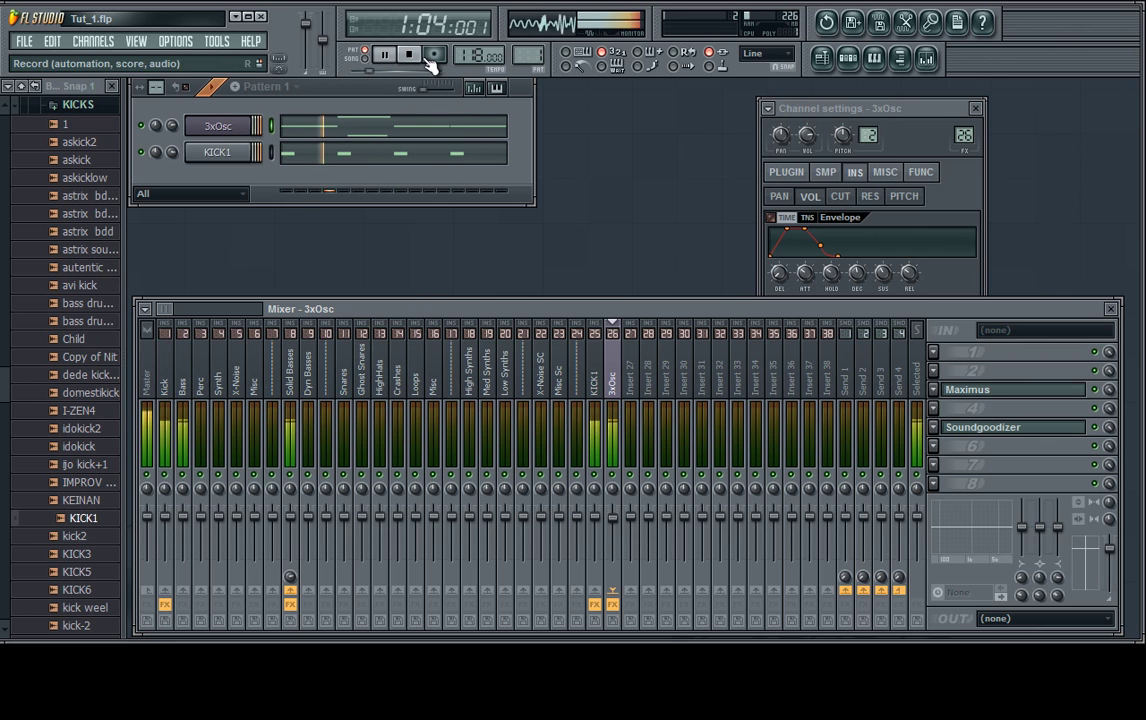
click(412, 57)
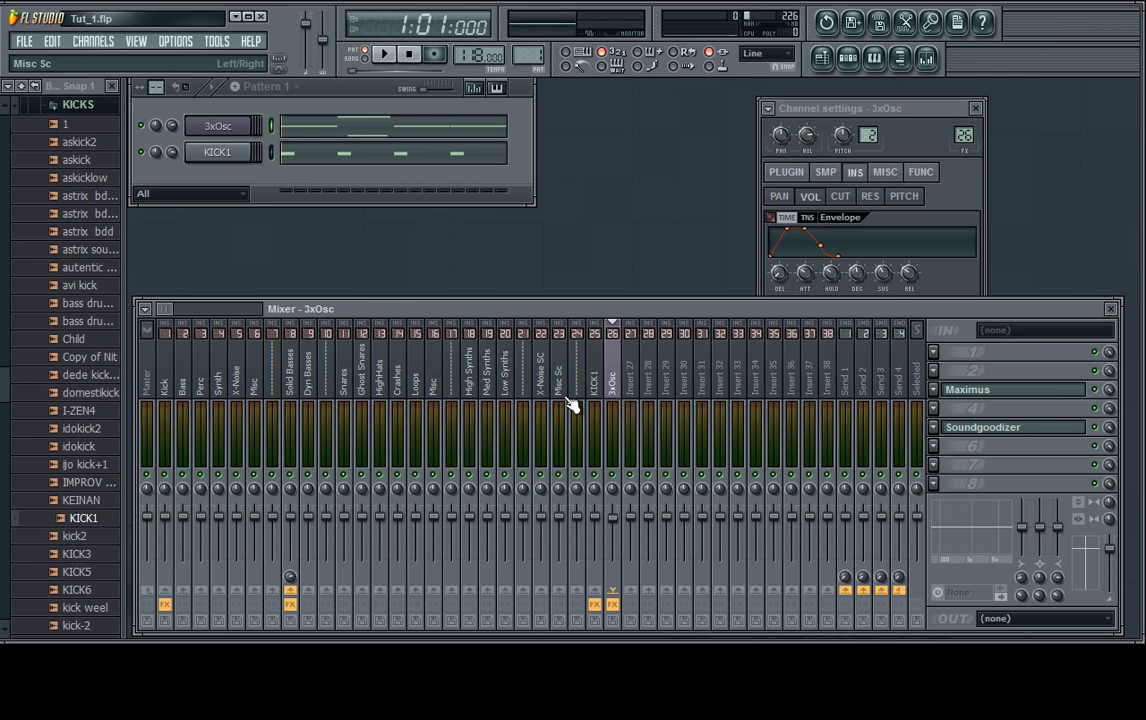
click(383, 55)
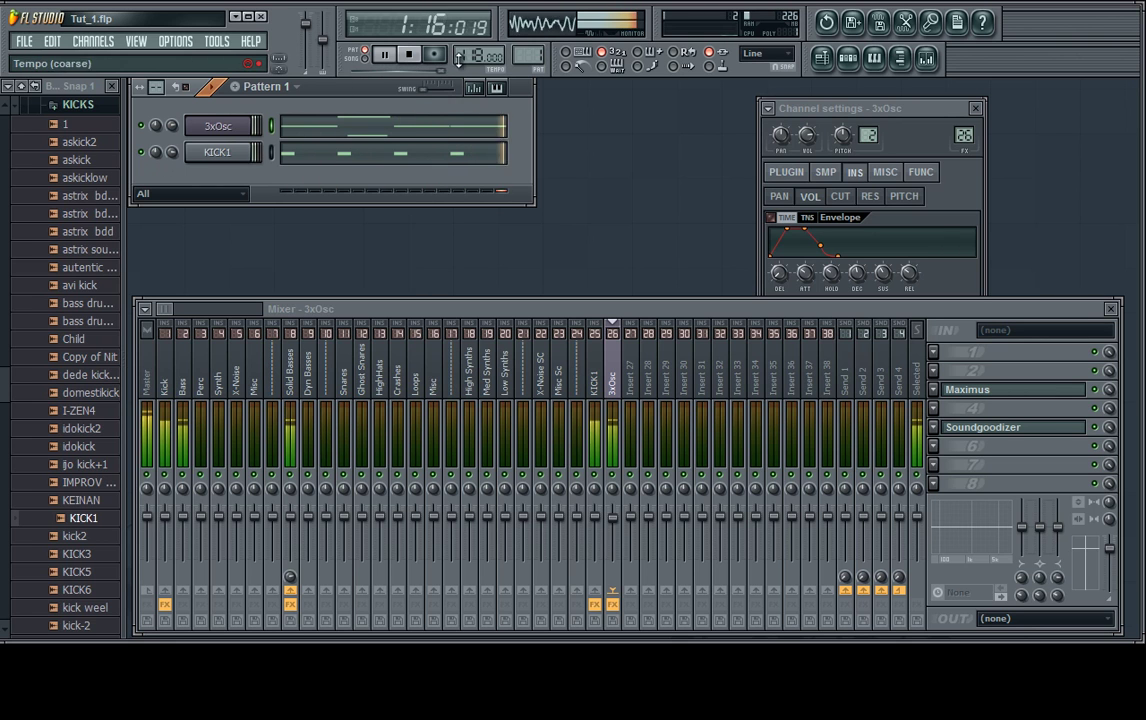
click(409, 55)
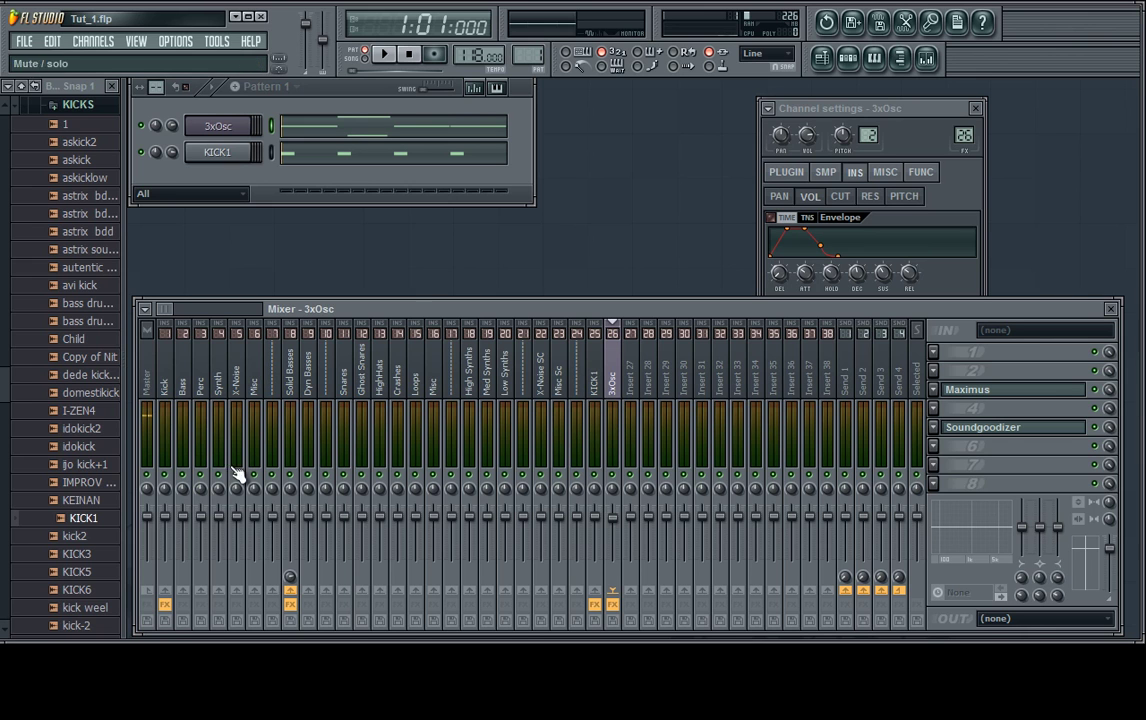
Step: Open the Kick insert's Fruity Peak Controller and briefly play to watch its meter
click(166, 388)
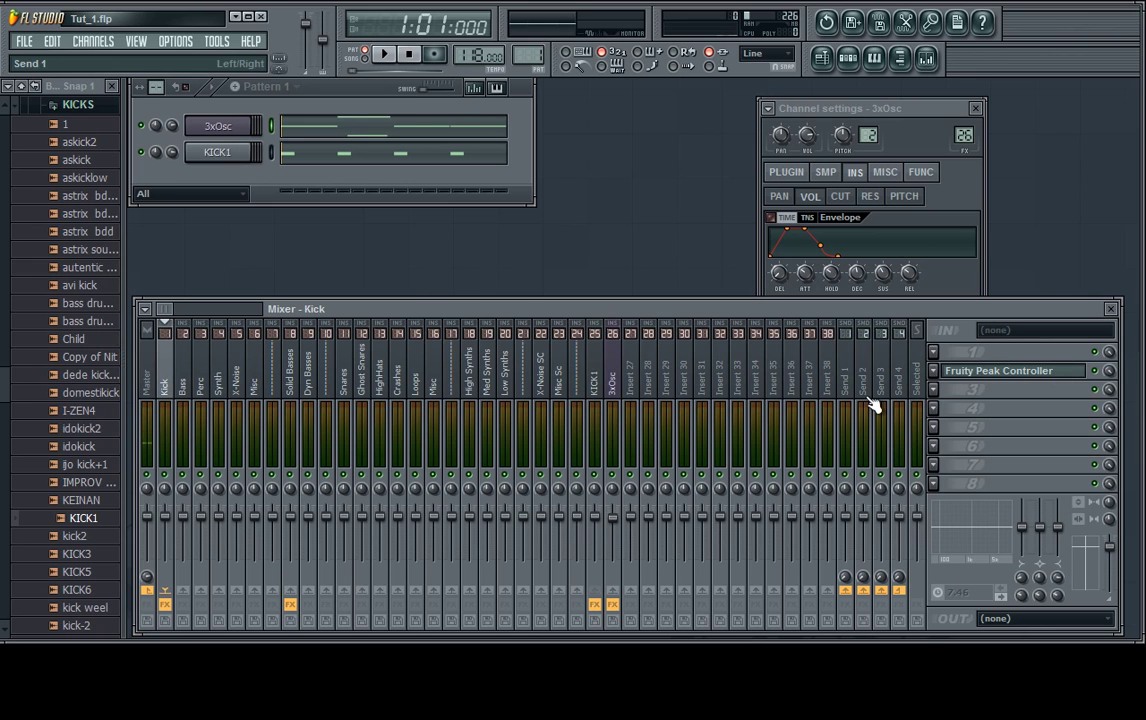
click(980, 382)
drag(890, 102, 652, 152)
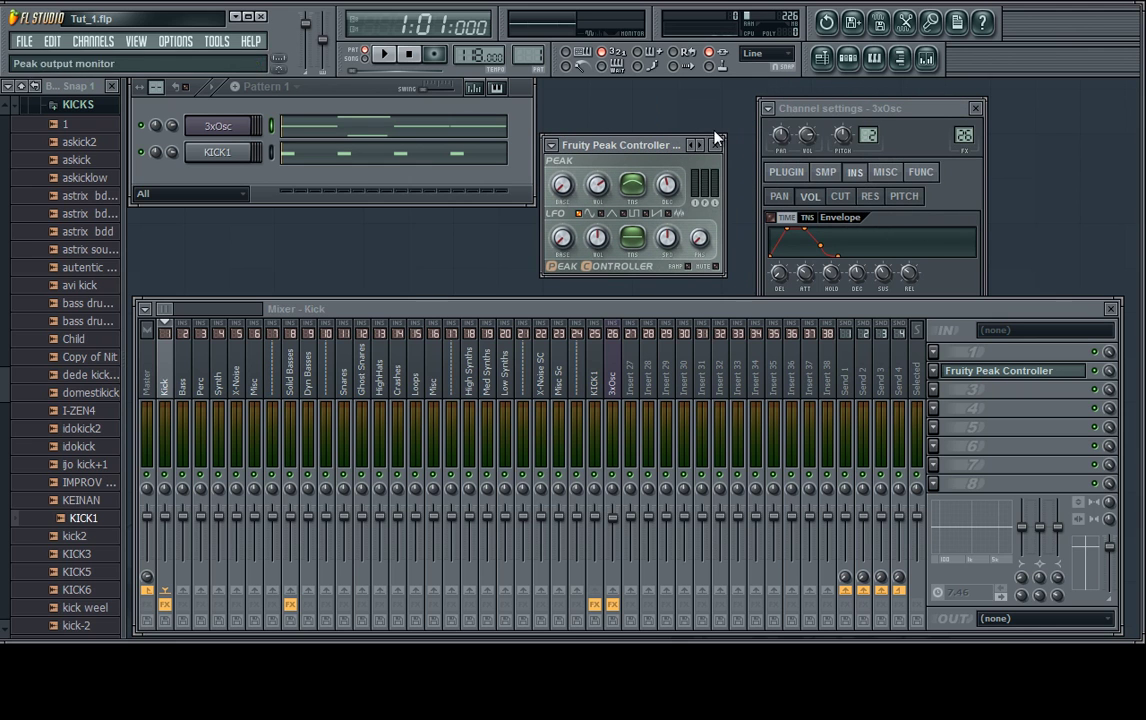
key(space)
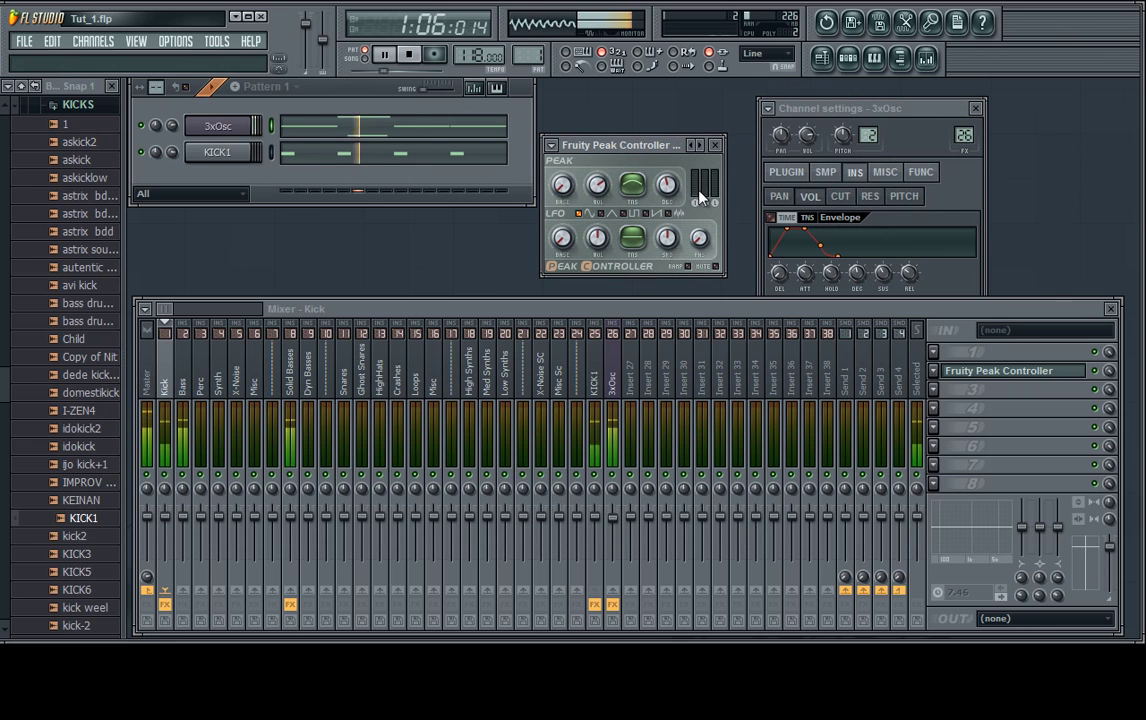
key(space)
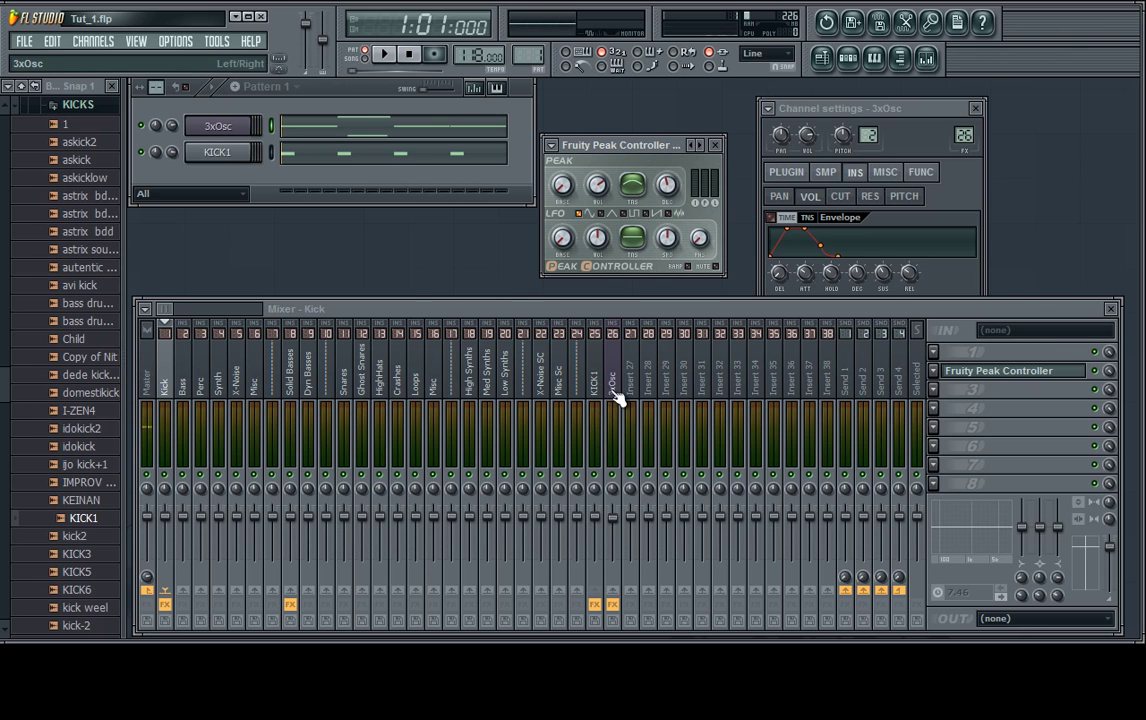
Step: Link the 3xOsc volume fader to Peak ctrl (Kick) - Peak and play to hear ducking
click(612, 397)
right_click(618, 522)
click(650, 574)
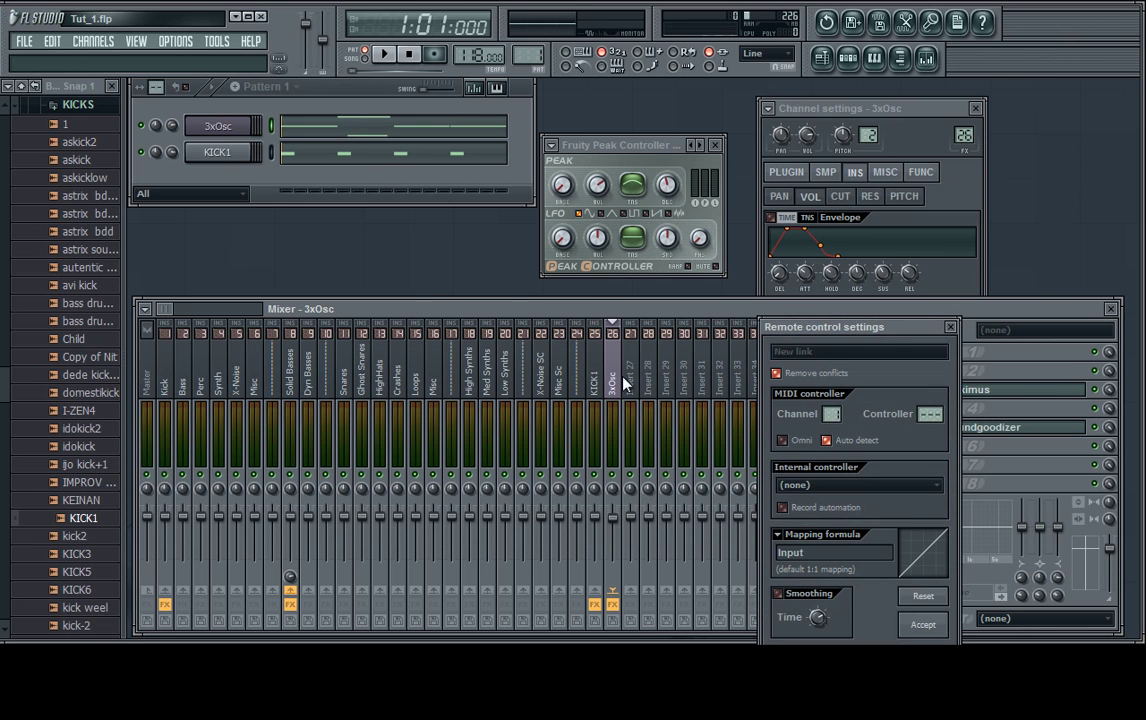
click(834, 486)
click(753, 486)
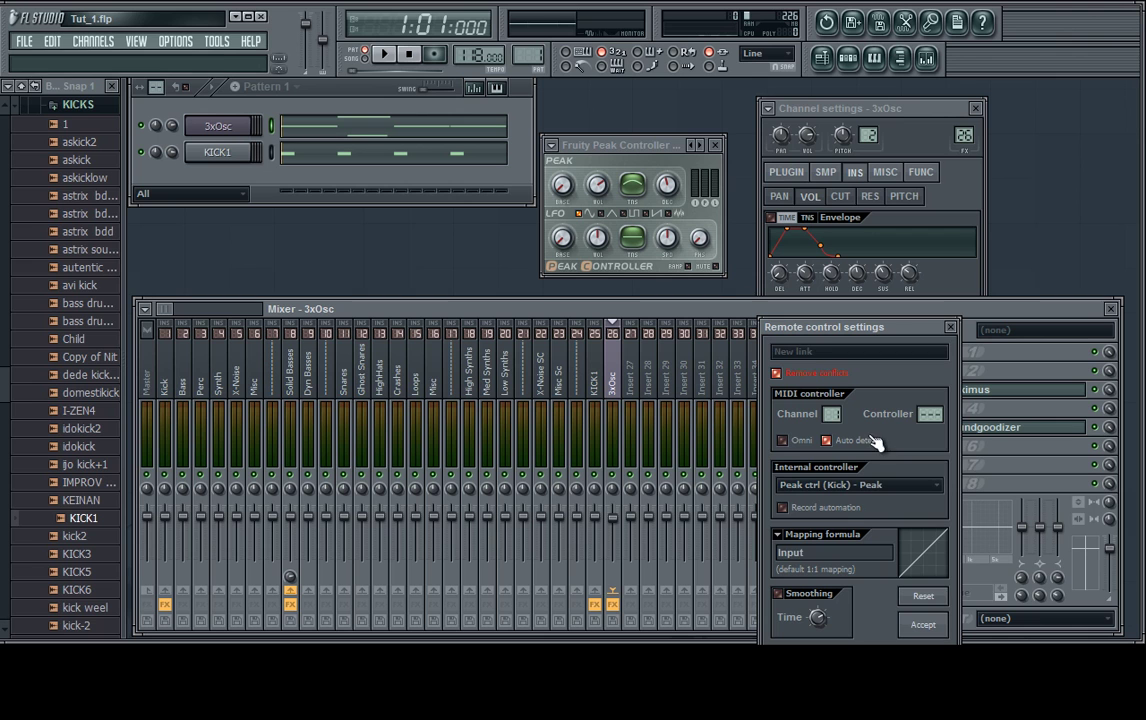
click(941, 627)
key(space)
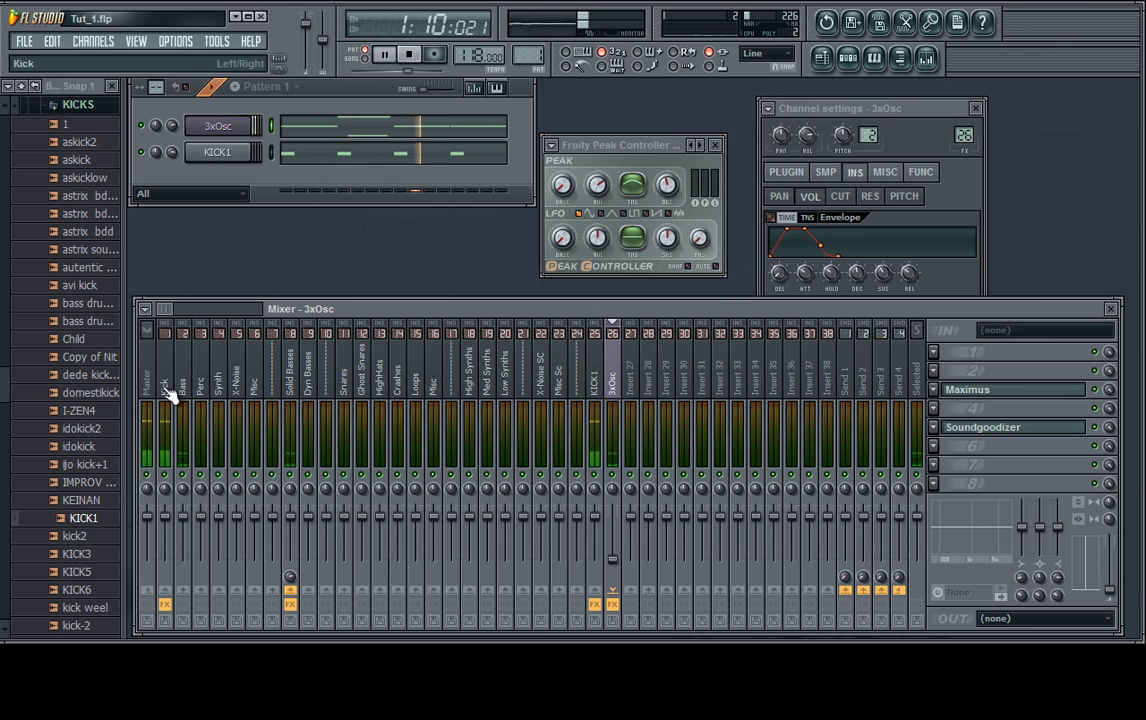
Step: Set the 3xOsc volume to 77% and adjust the Peak Controller's response, then stop
right_click(700, 150)
click(551, 145)
click(585, 227)
key(Escape)
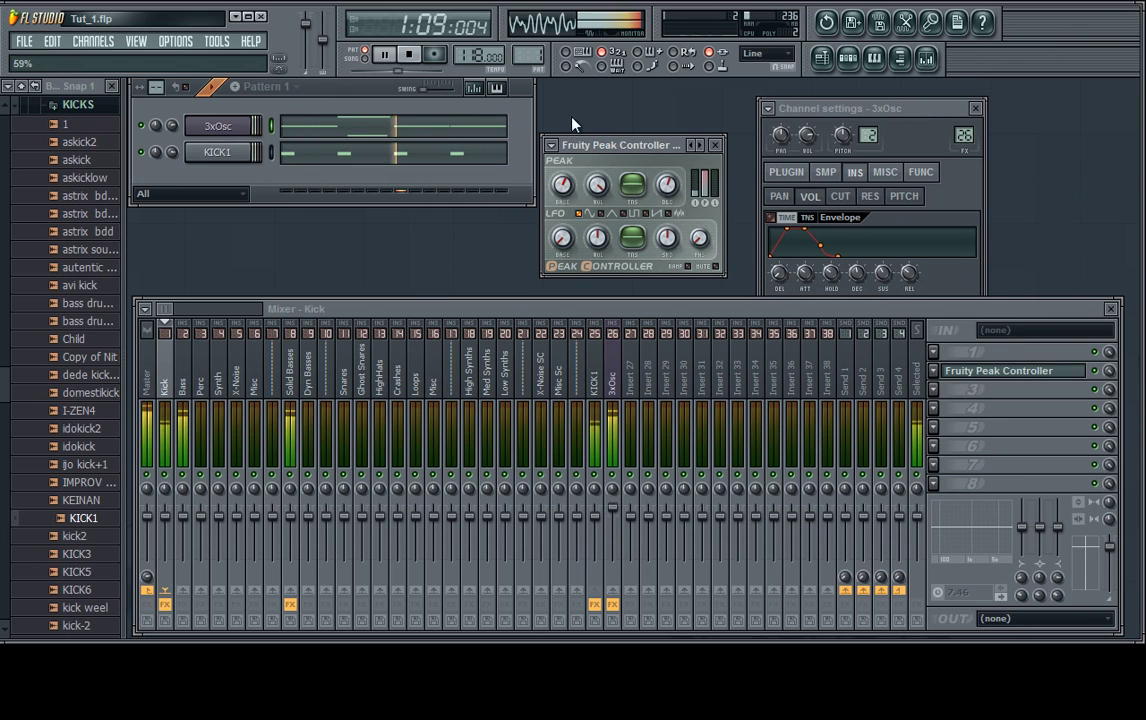
drag(612, 507, 612, 555)
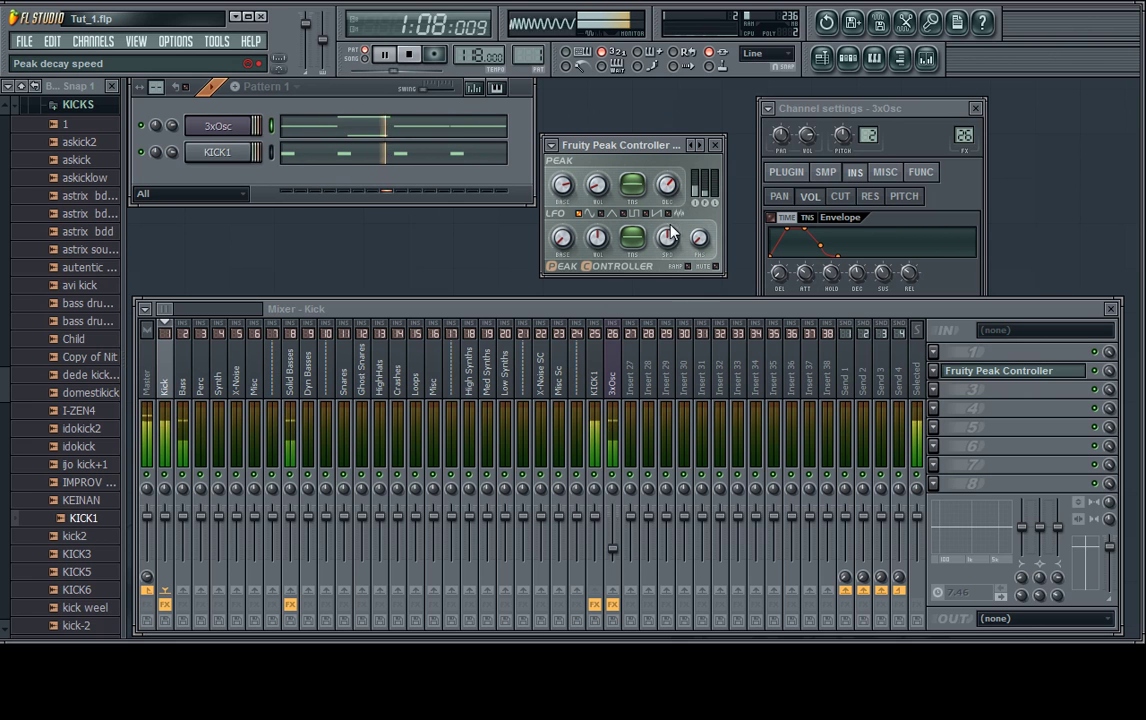
mouse_move(634, 187)
mouse_down()
mouse_move(600, 170)
mouse_move(600, 182)
mouse_up()
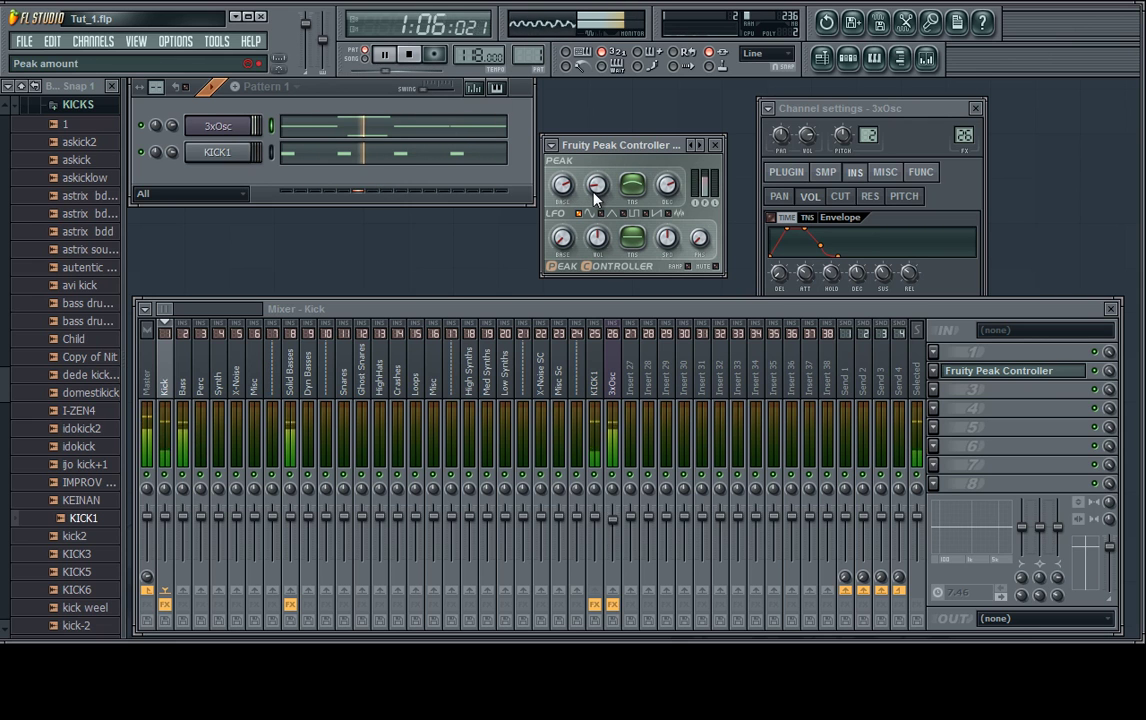
click(410, 55)
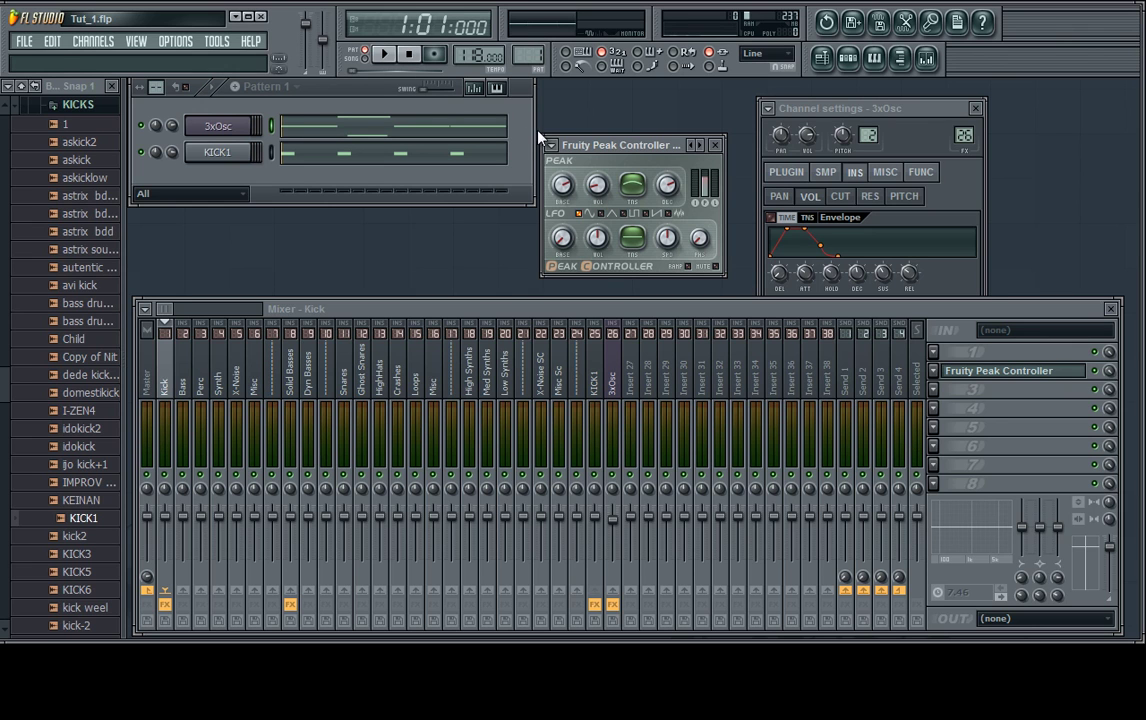
Step: Relink the 3xOsc volume fader to (none), removing the Kick controller link
right_click(613, 520)
click(680, 640)
click(819, 485)
click(800, 434)
click(930, 628)
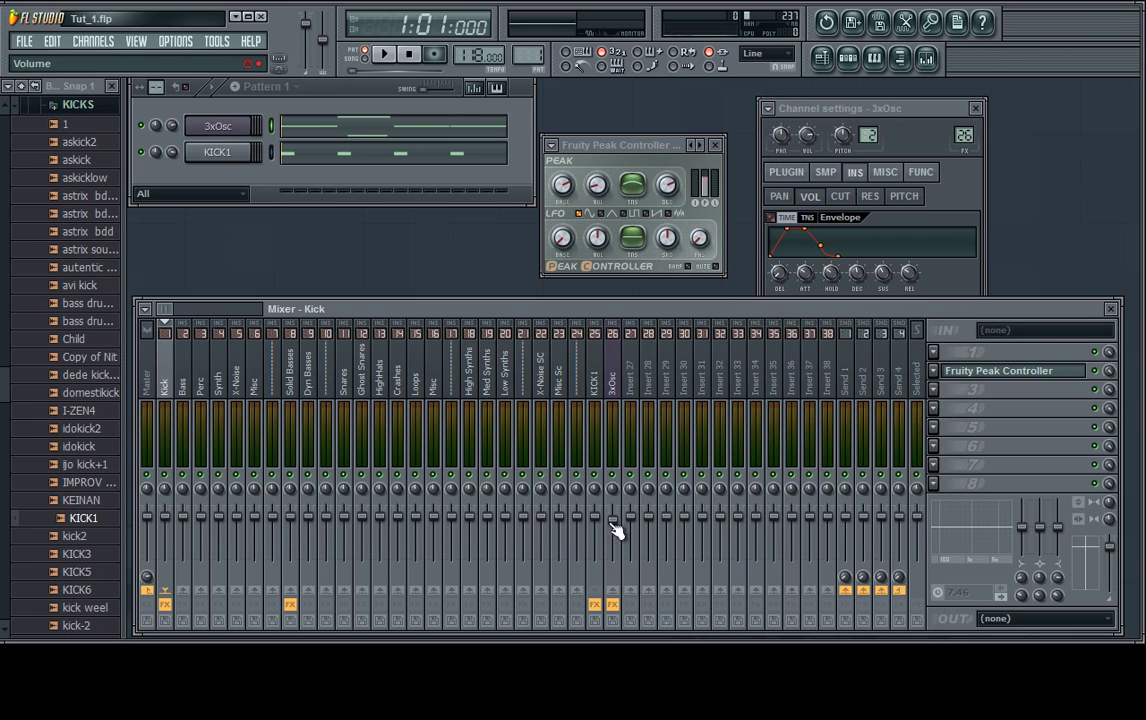
Step: Open the Solid Basses insert's Fruity Parametric EQ 2 and position its window
click(293, 382)
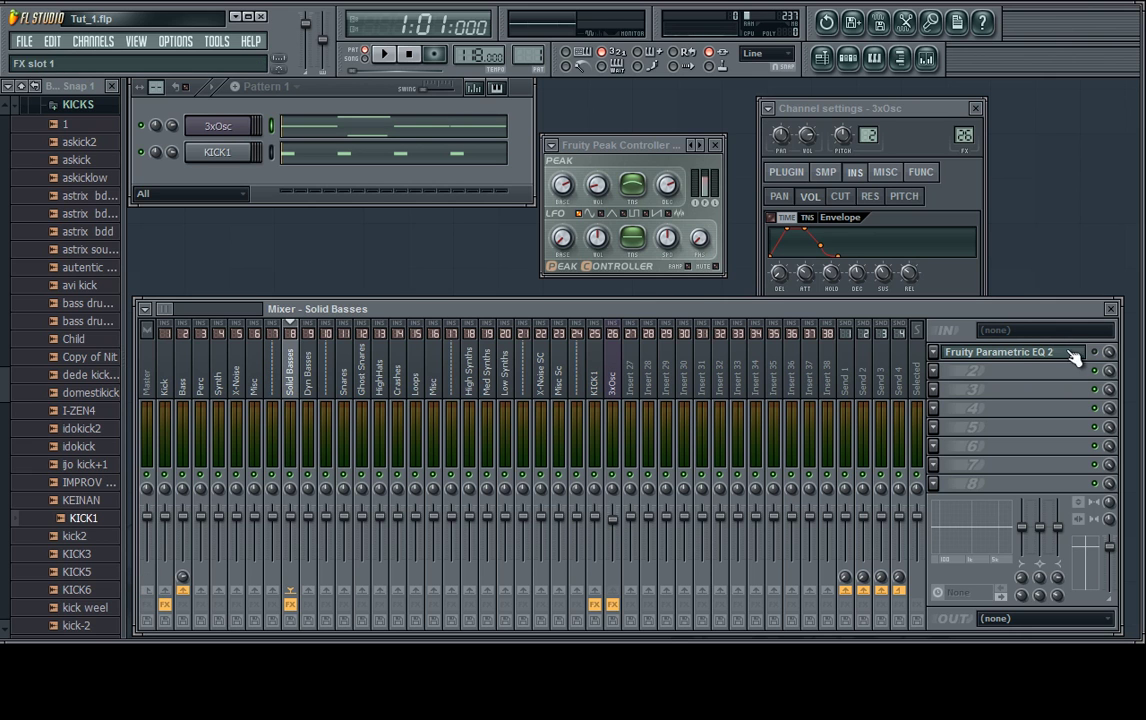
click(1085, 355)
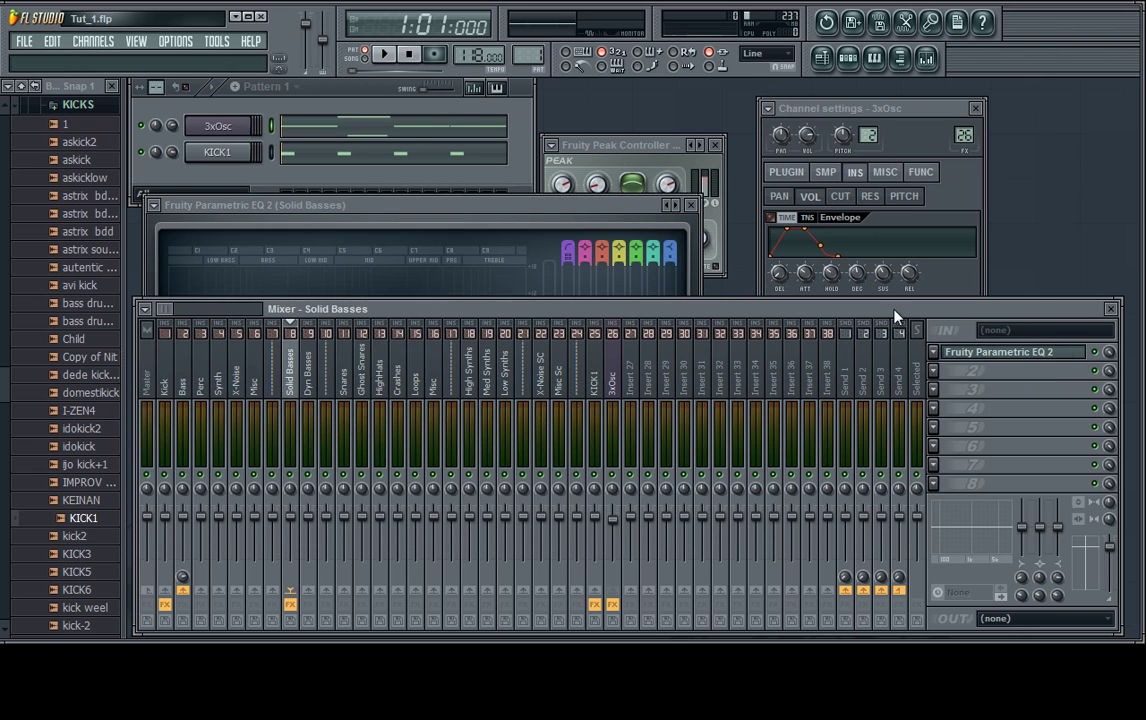
drag(570, 205, 995, 194)
click(290, 385)
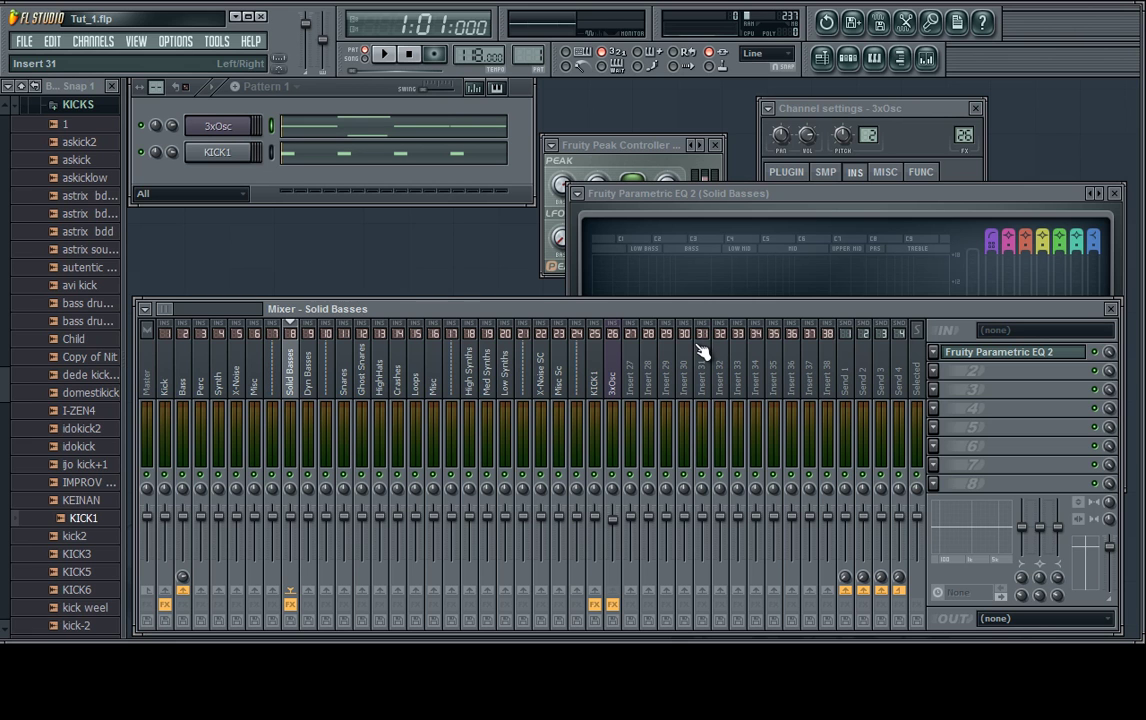
click(1030, 354)
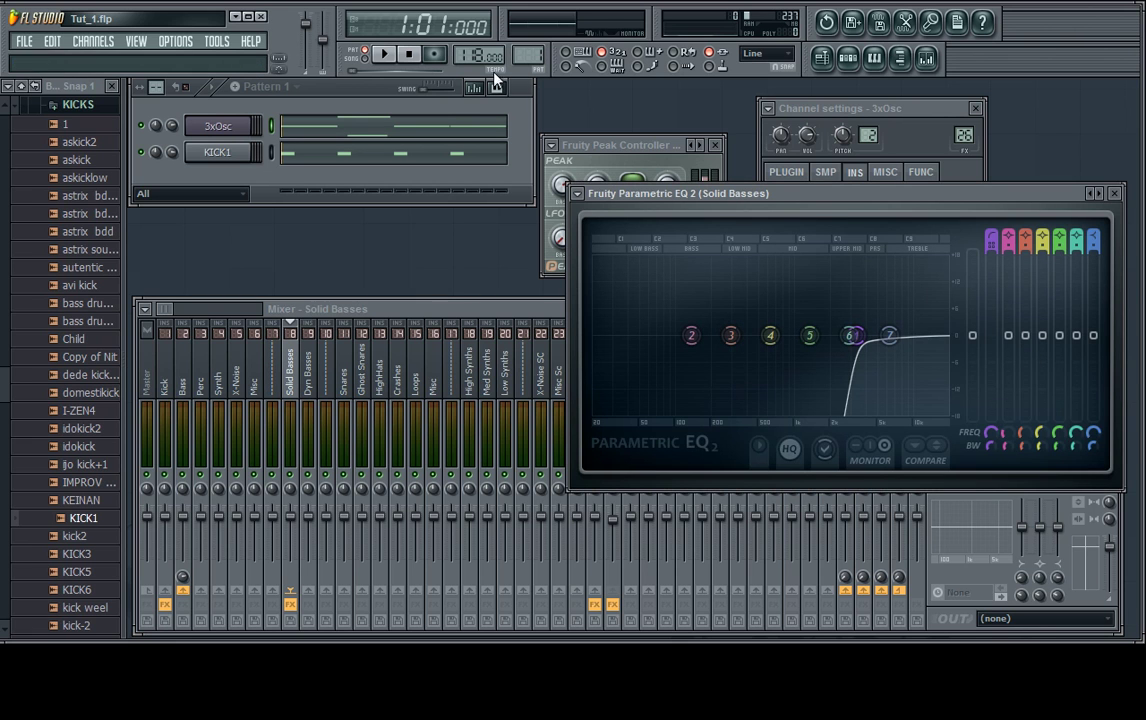
Step: Pick a Peak Controller preset during playback, then set EQ band 1 high-pass to 20 Hz
click(384, 55)
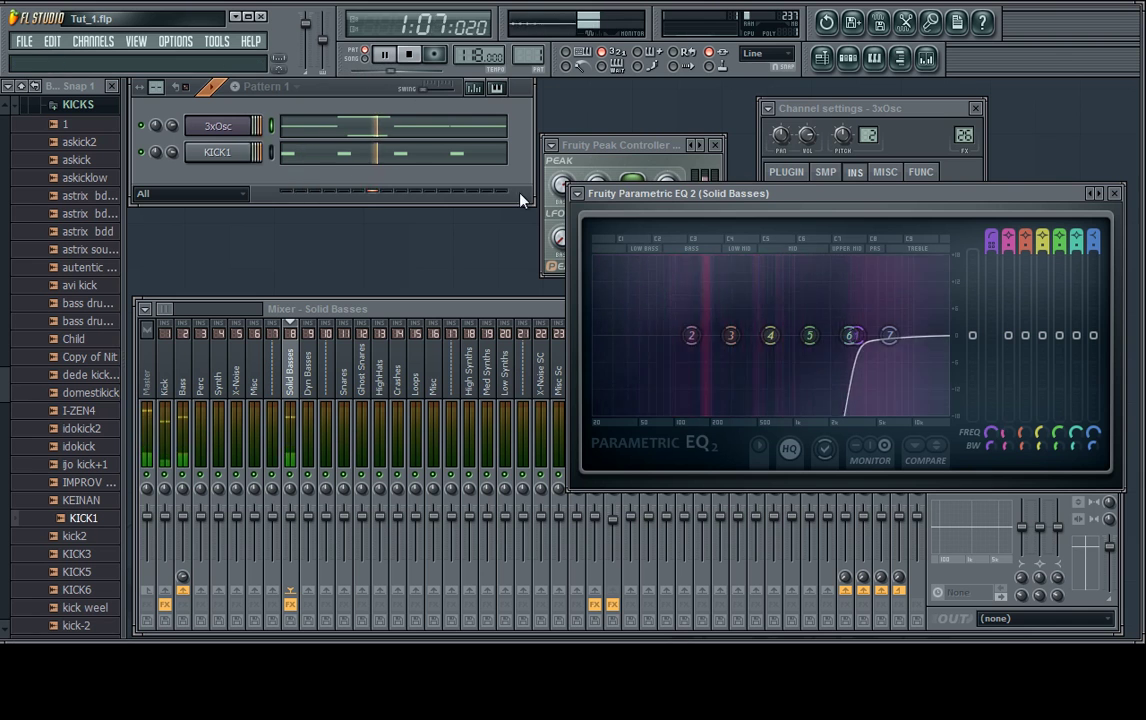
click(650, 146)
click(695, 148)
click(739, 176)
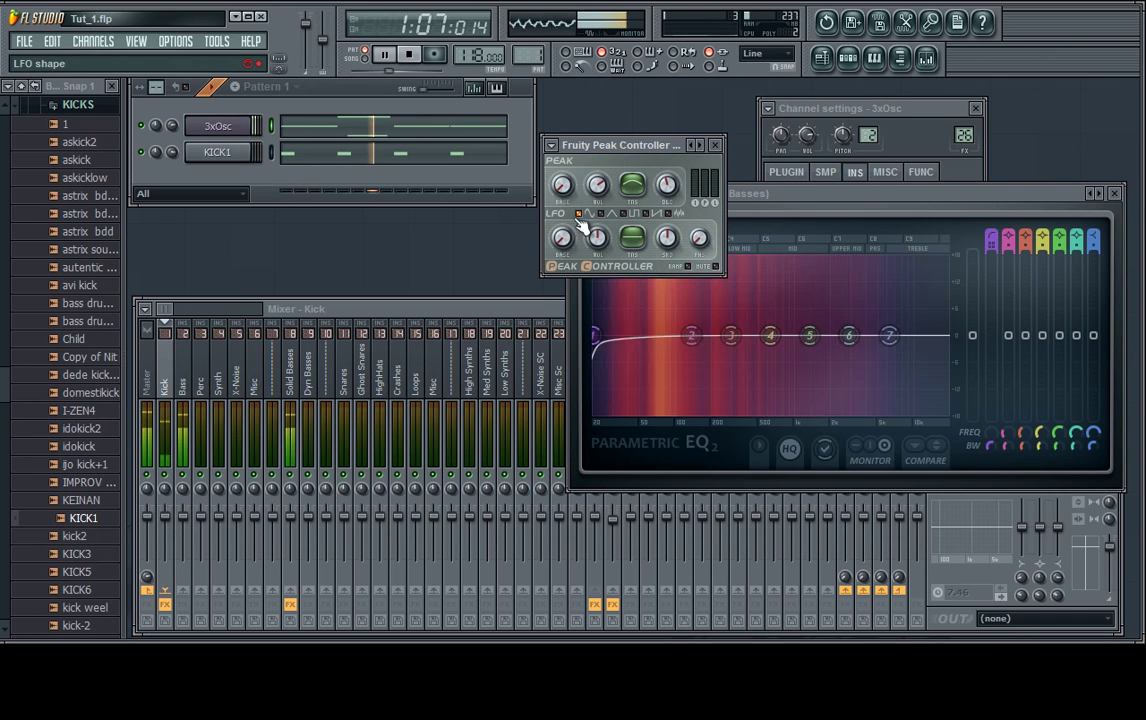
click(409, 55)
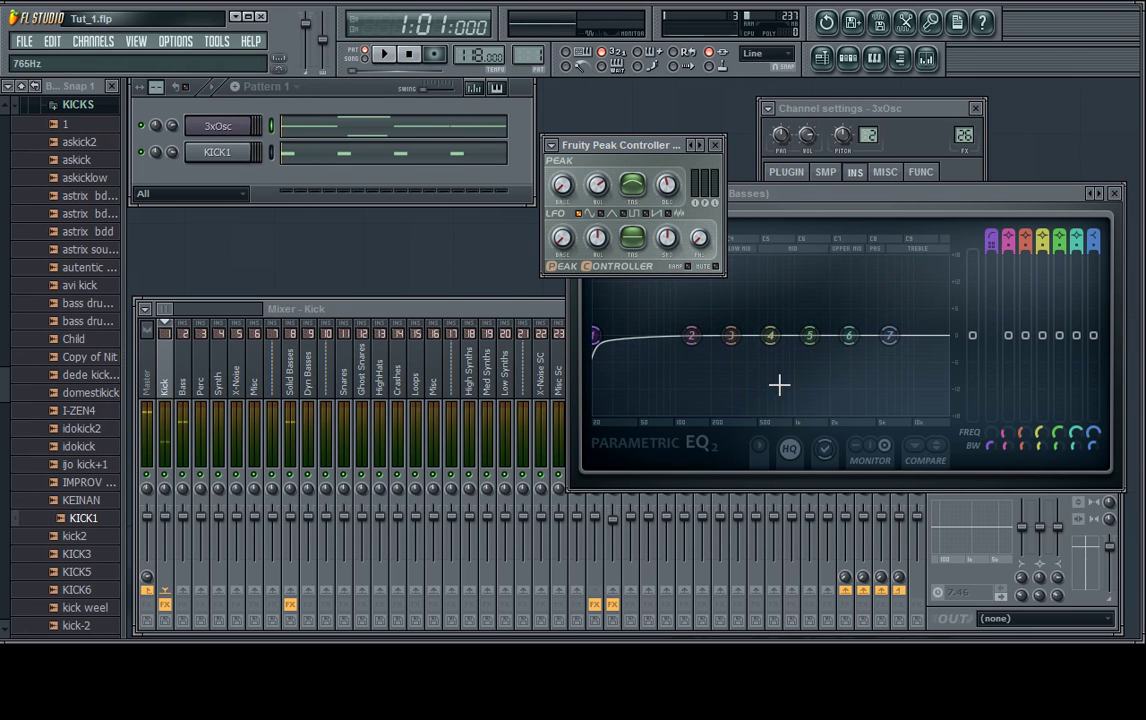
mouse_move(745, 194)
mouse_down()
mouse_move(740, 223)
mouse_move(633, 222)
mouse_up()
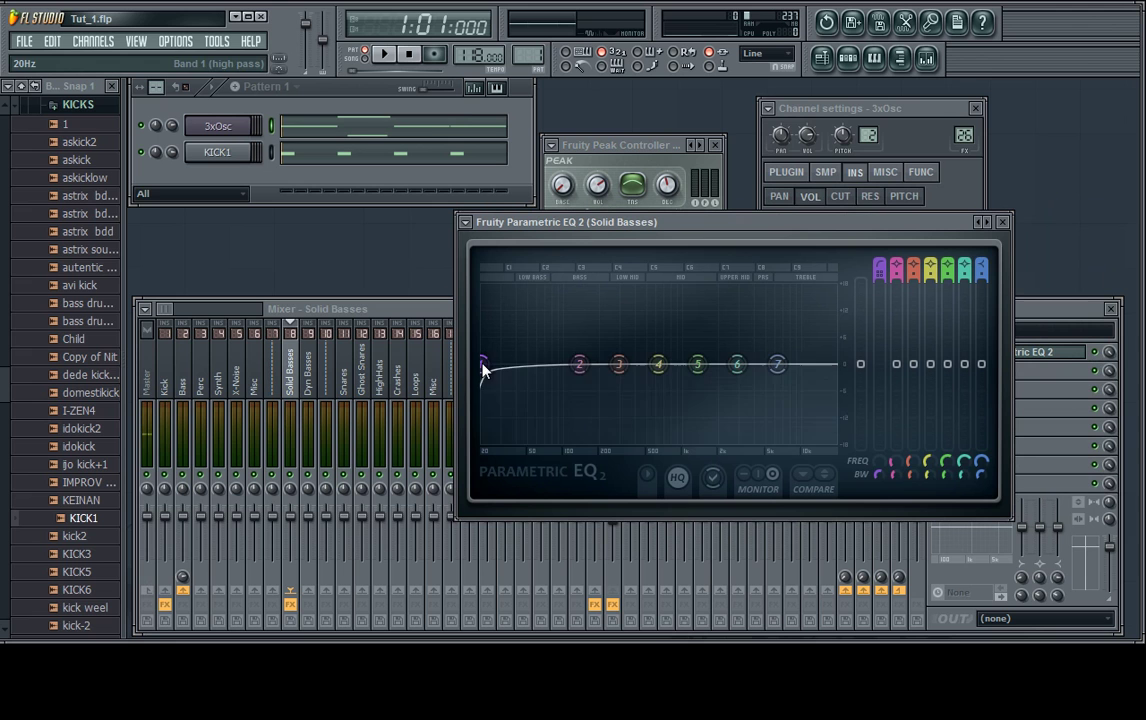
mouse_move(486, 368)
mouse_down()
mouse_move(586, 363)
mouse_move(483, 366)
mouse_up()
Step: Link the Solid Basses EQ band 1 frequency to Peak ctrl (Kick)
right_click(877, 464)
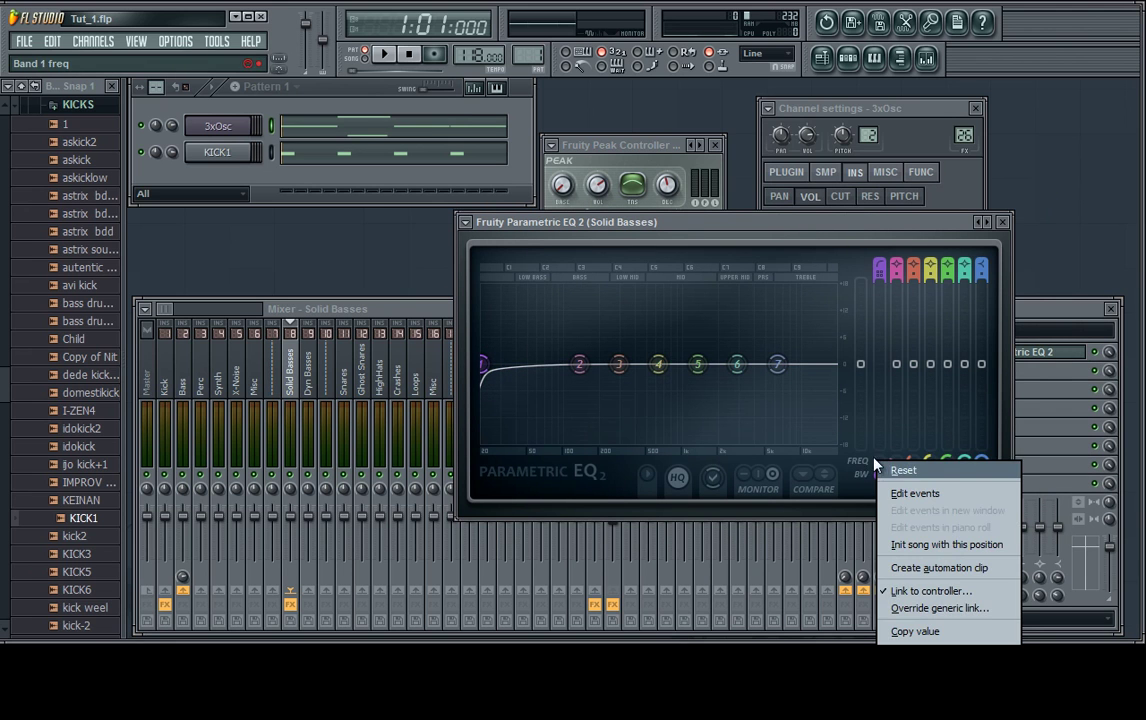
click(930, 591)
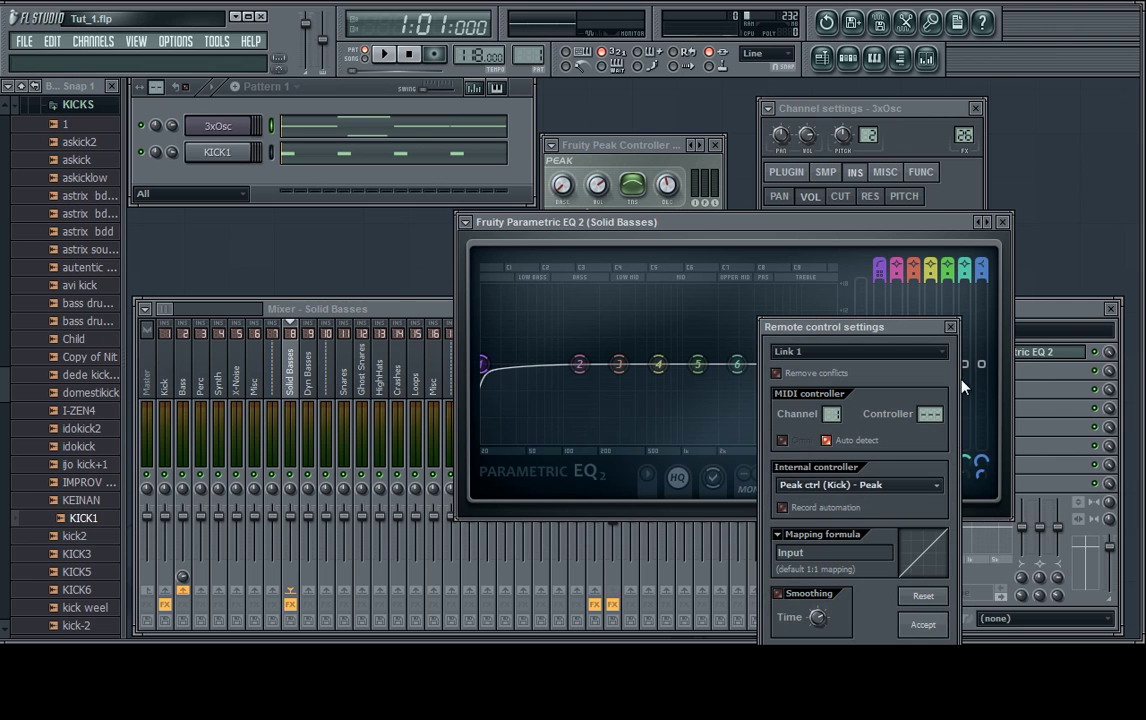
click(951, 328)
Step: During playback, set the Kick Peak Controller volume to 39%, close it, and stop playback
click(384, 54)
click(595, 196)
scroll(596, 196, down, 5)
scroll(598, 196, up, 3)
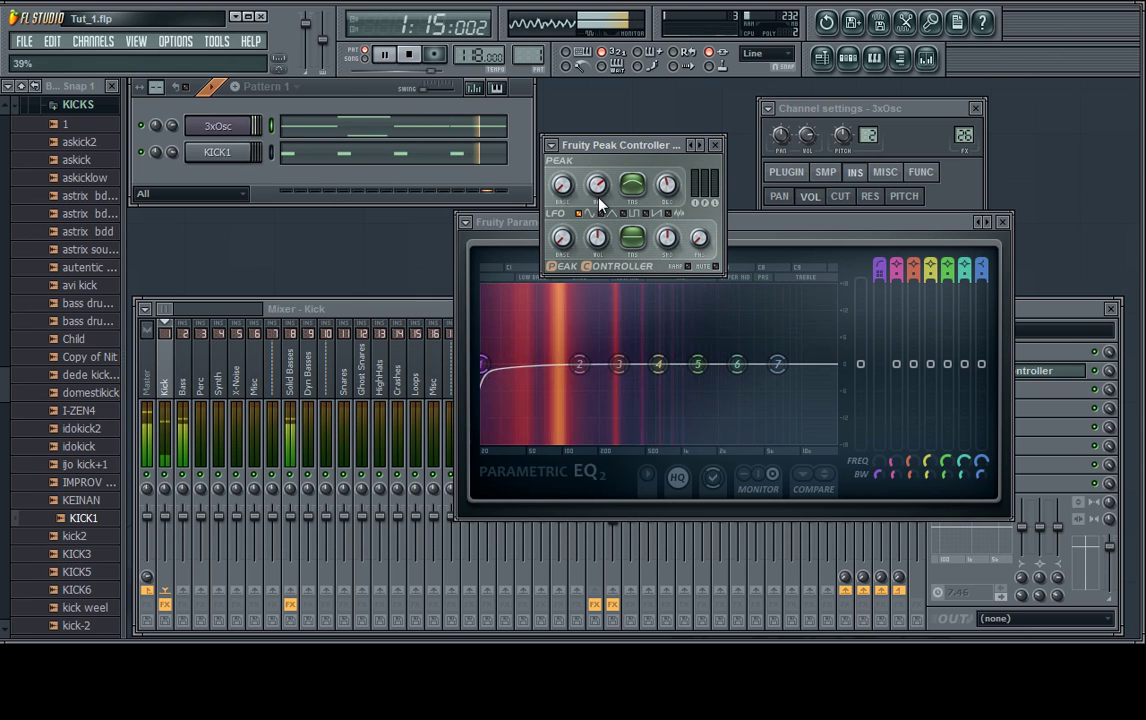
scroll(598, 196, down, 1)
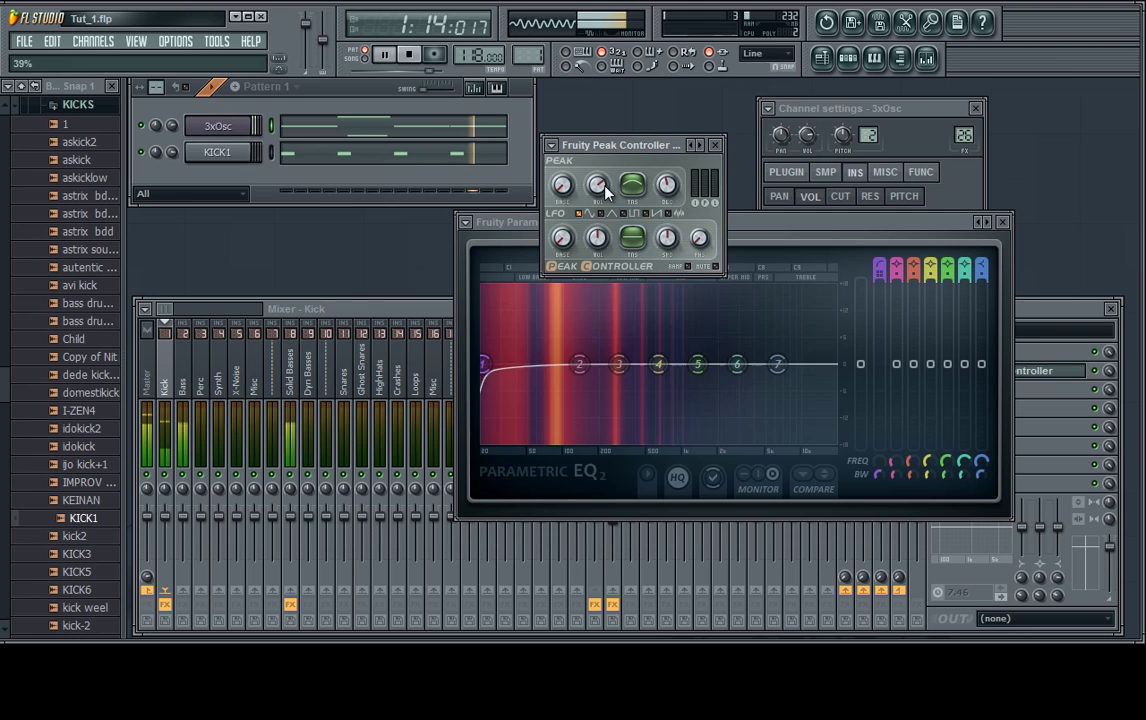
click(714, 145)
key(space)
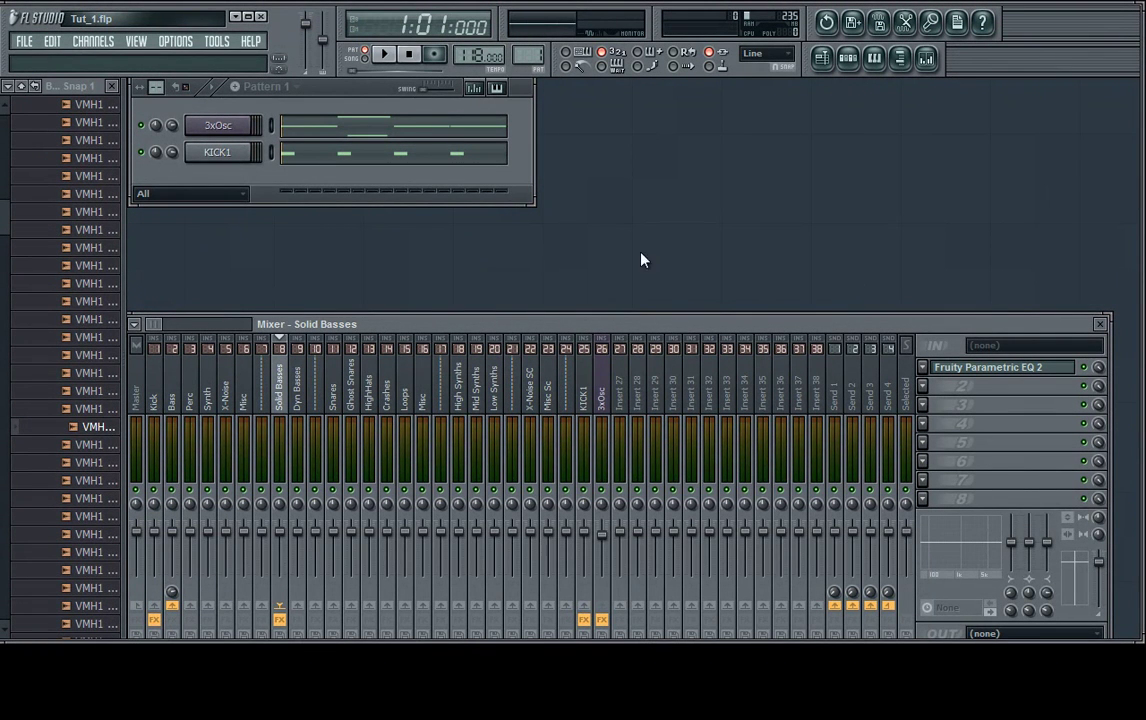
Step: Copy the Solid Basses Parametric EQ 2 preset onto the Dyn Basses and Snares tracks
click(907, 385)
click(281, 385)
click(923, 369)
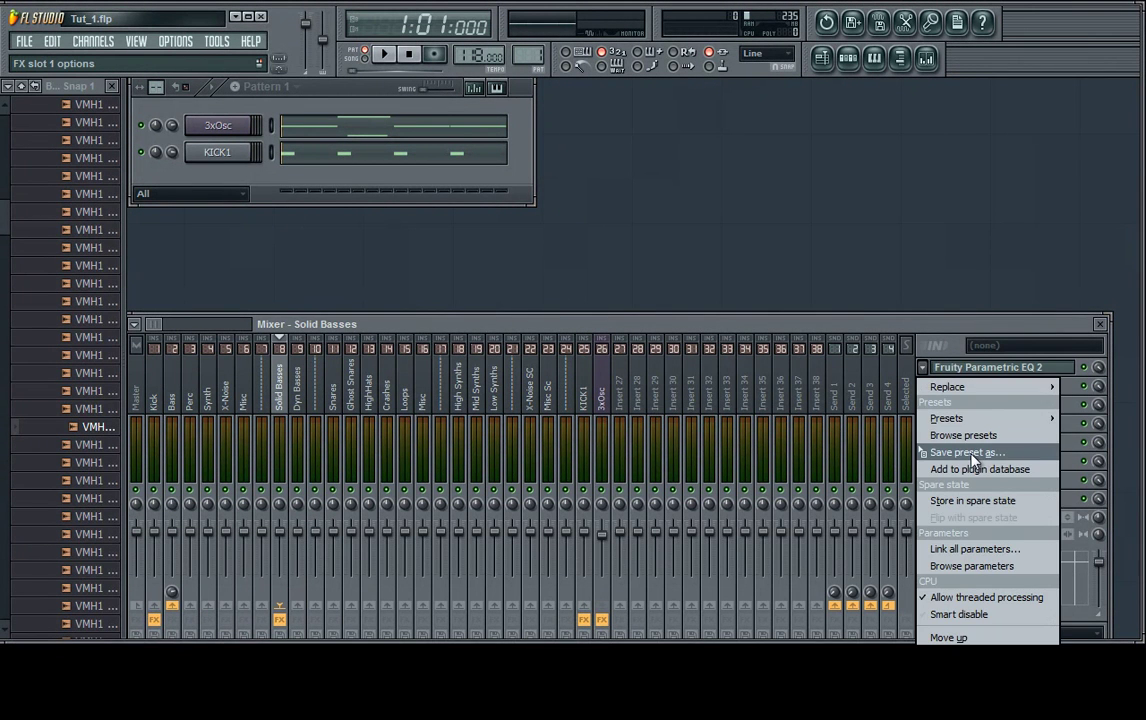
drag(970, 455, 375, 369)
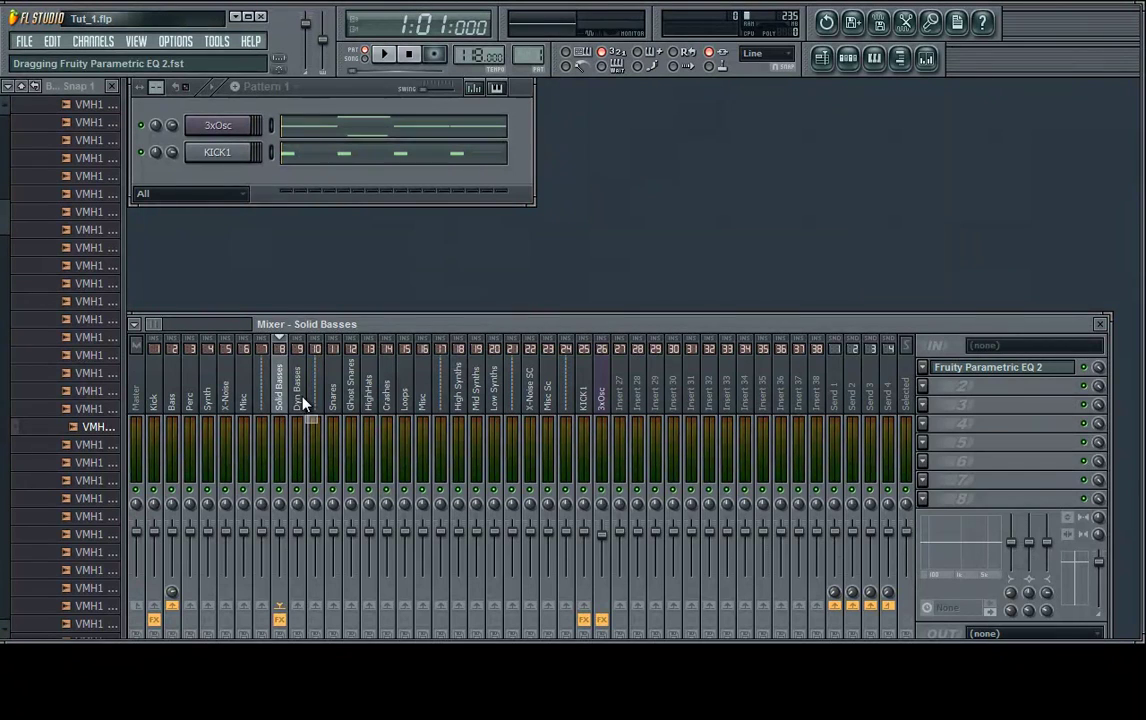
drag(303, 402, 304, 403)
click(920, 389)
drag(960, 445, 857, 460)
drag(359, 413, 335, 397)
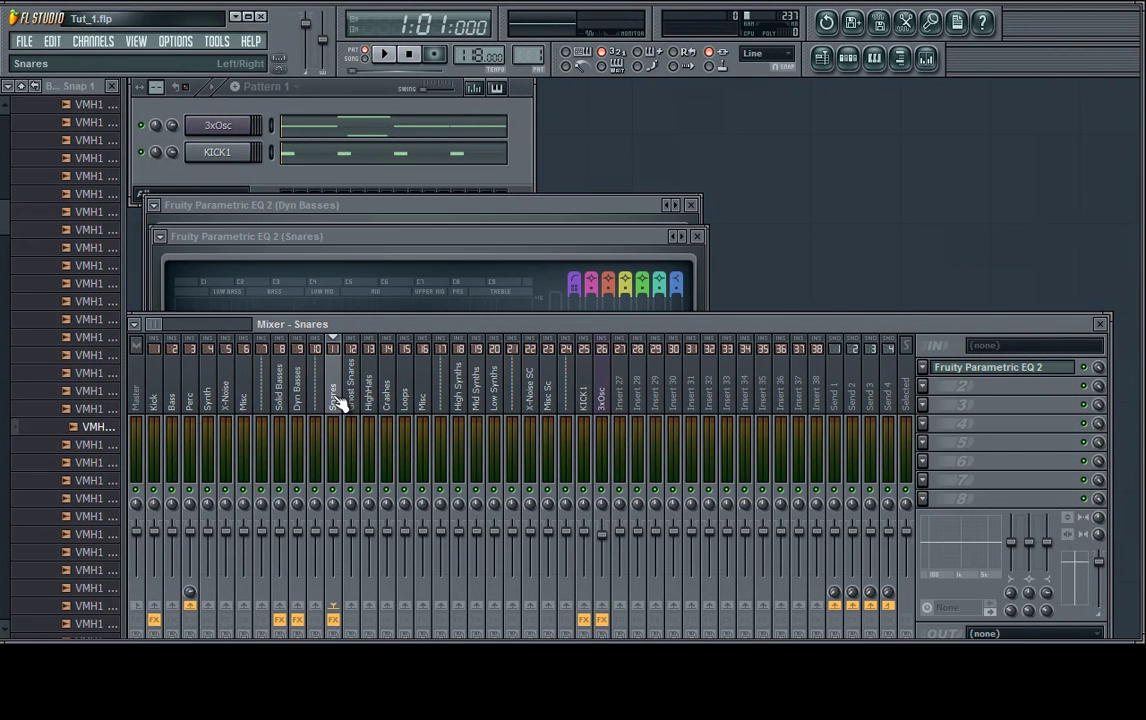
Step: Drop the same EQ preset onto Mid Synths, Low Synths, X-Noise SC and Misc Sc
click(932, 373)
drag(960, 452, 1072, 386)
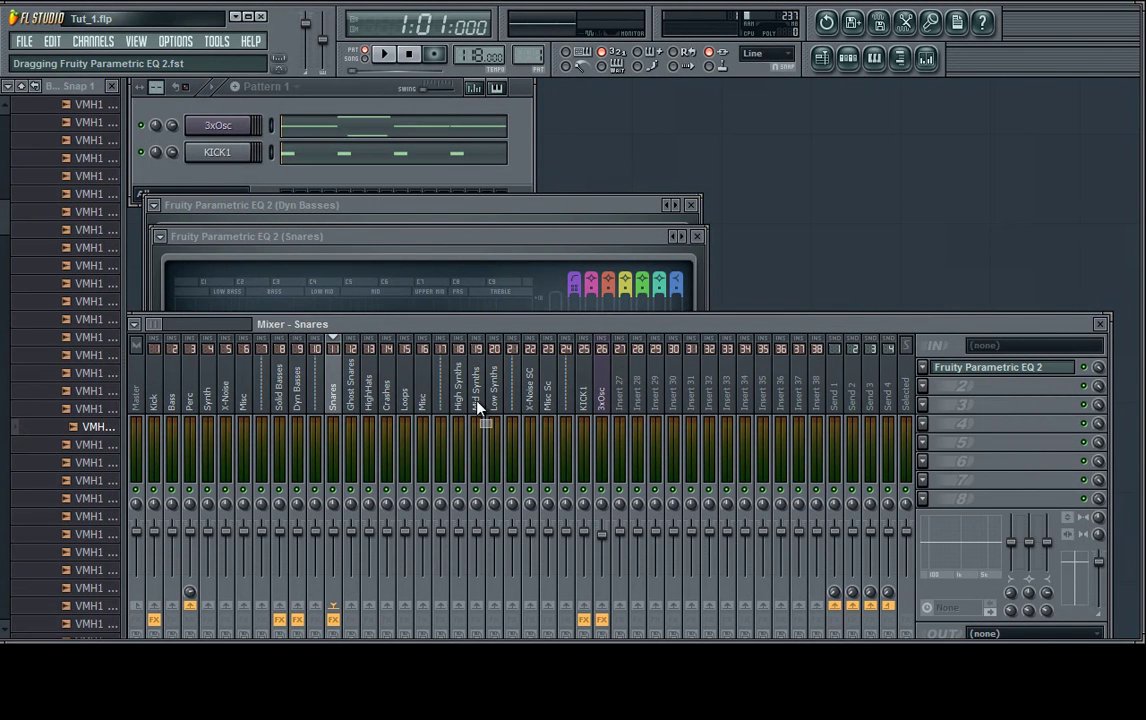
drag(478, 407, 480, 405)
click(924, 367)
click(924, 367)
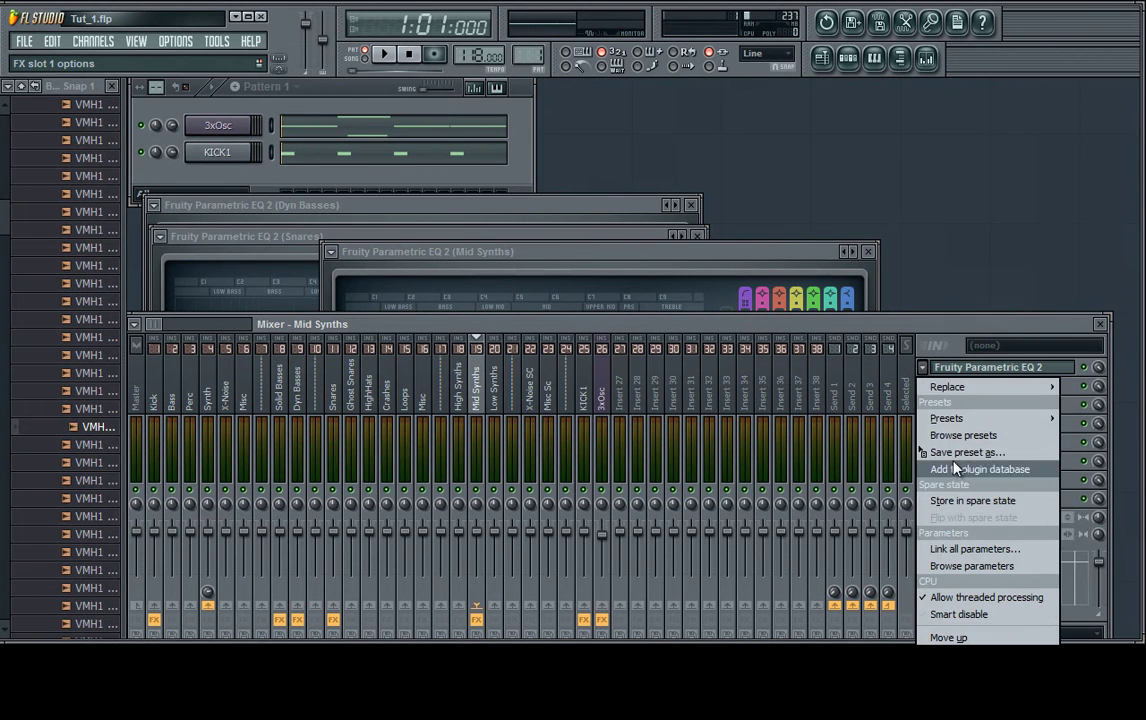
drag(962, 452, 501, 392)
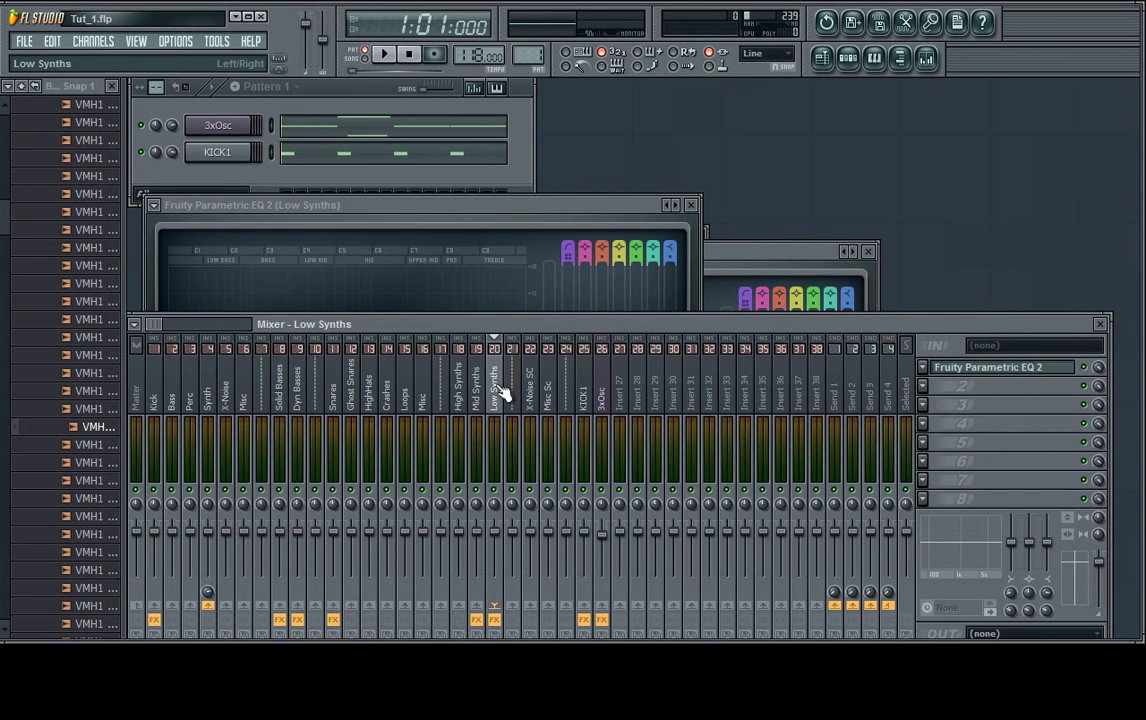
click(924, 367)
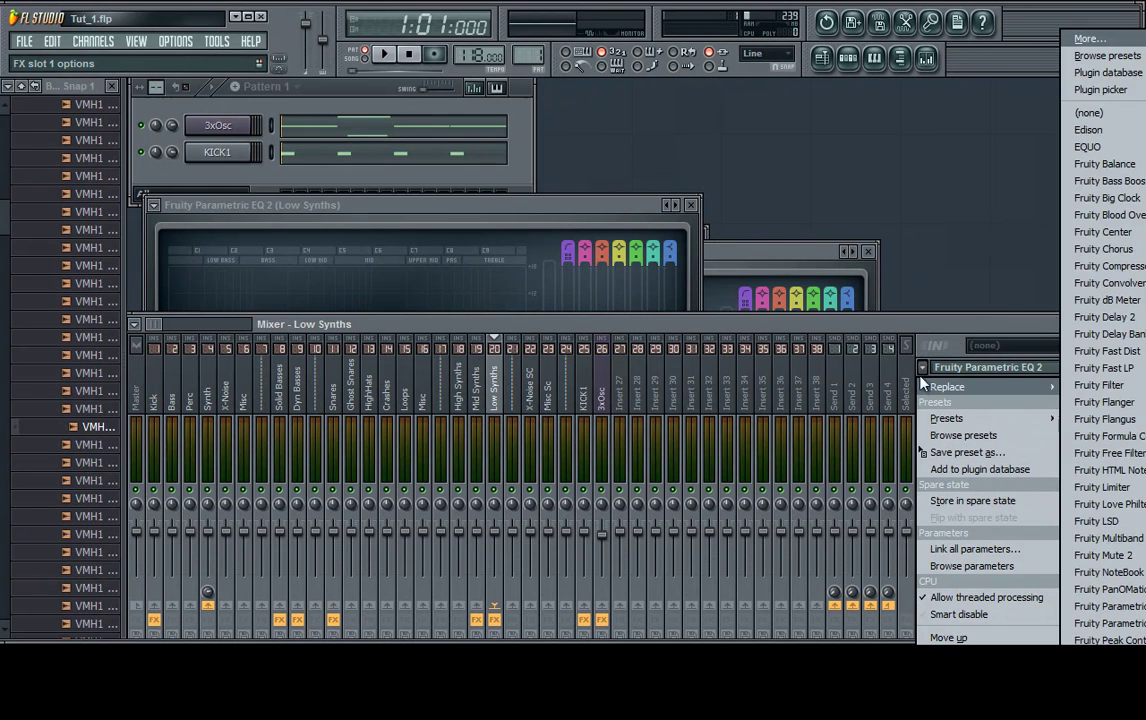
mouse_move(945, 453)
mouse_down()
mouse_move(505, 381)
mouse_move(530, 392)
mouse_up()
click(924, 367)
drag(958, 455, 550, 400)
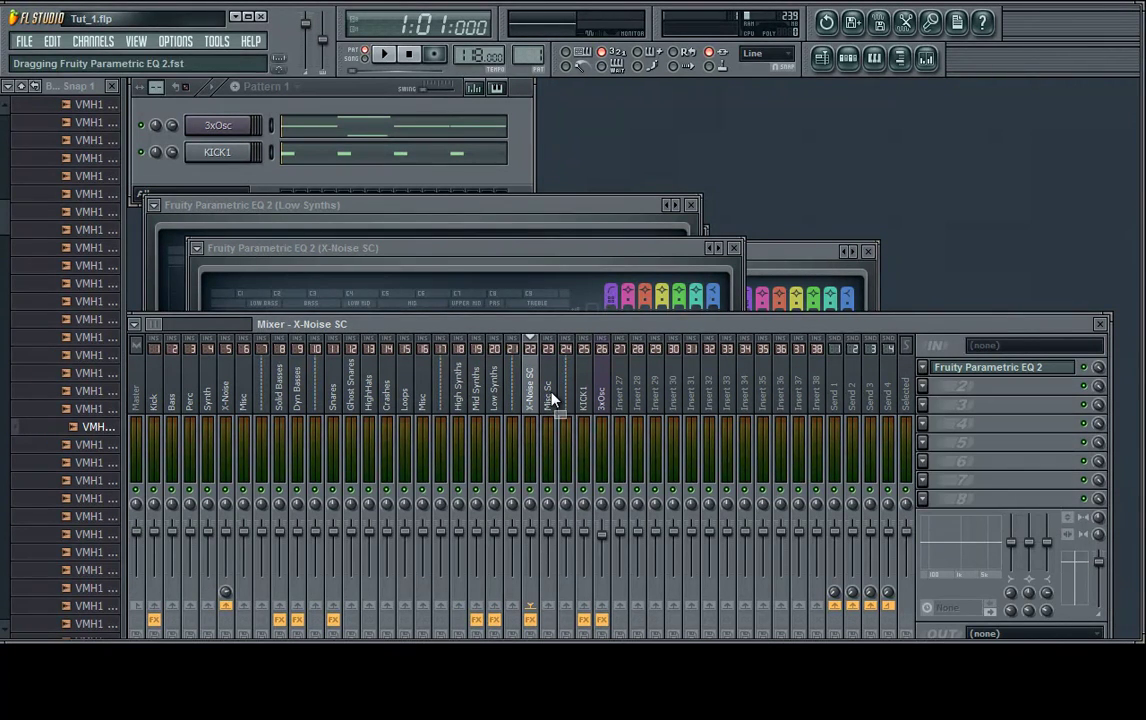
Step: Close all six newly opened EQ windows and select the Snares track
mouse_move(606, 205)
mouse_down()
mouse_move(729, 238)
mouse_move(908, 261)
mouse_move(900, 380)
mouse_up()
drag(625, 249, 644, 316)
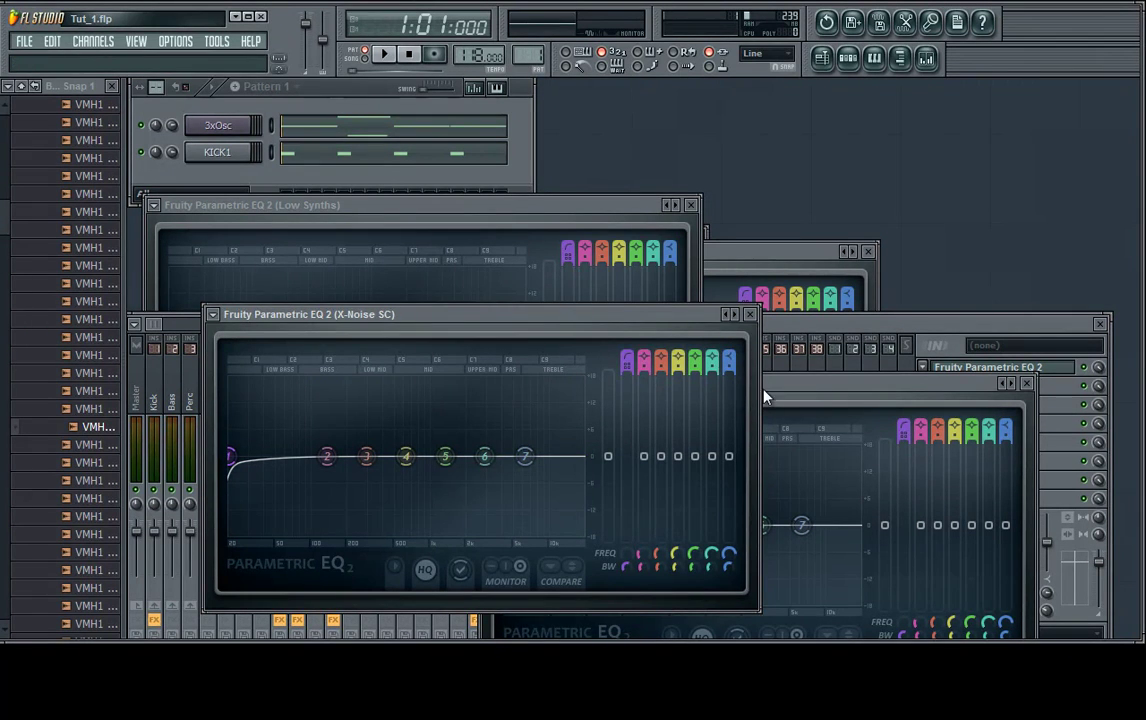
drag(668, 316, 822, 313)
click(907, 313)
click(939, 352)
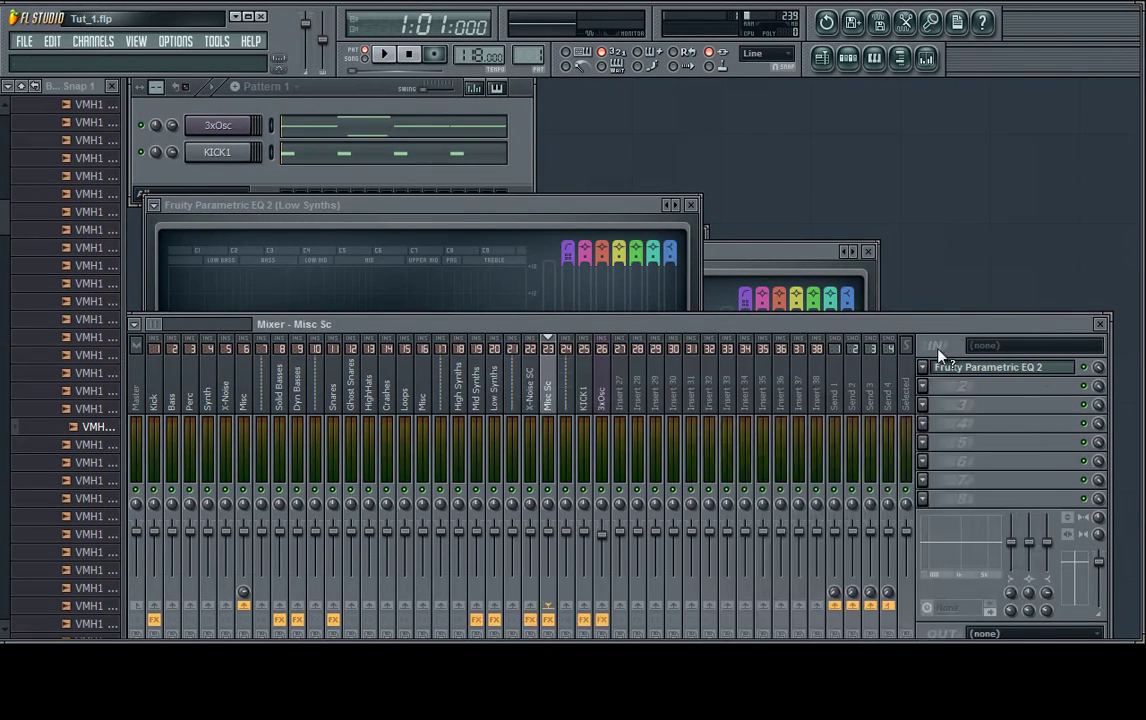
click(692, 206)
click(868, 251)
click(697, 236)
click(690, 205)
click(343, 412)
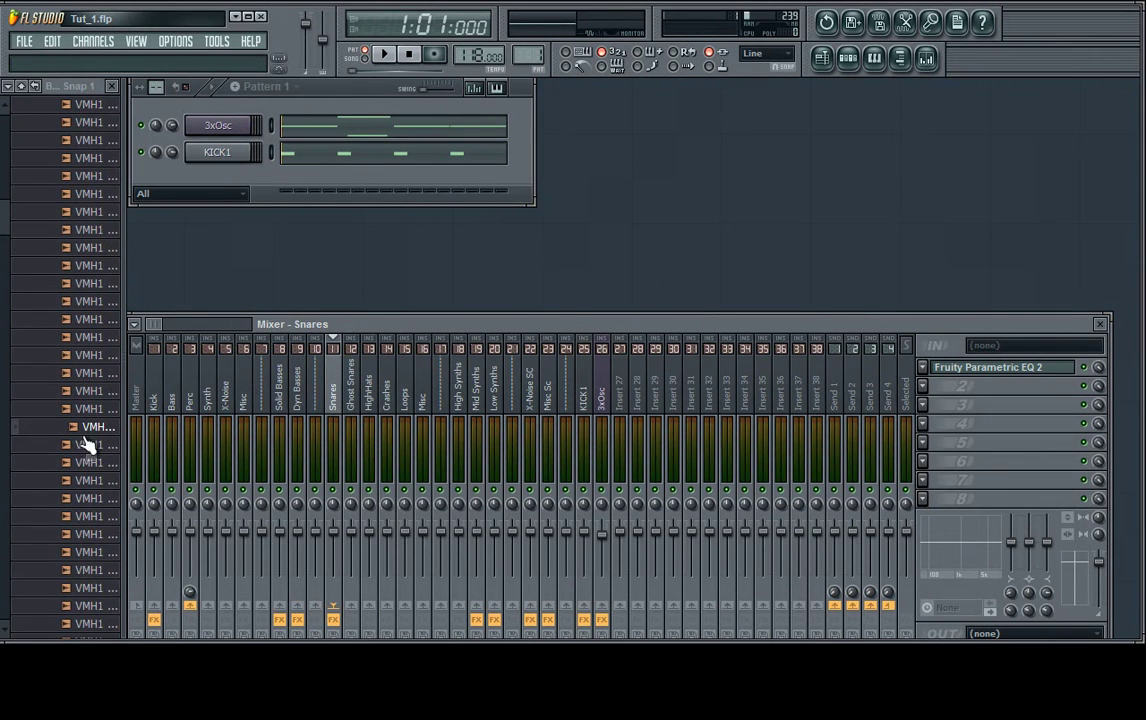
Step: Add the claps and snares sample, mute 3xOsc, and link the new channel to Insert 27
mouse_move(88, 430)
mouse_down()
mouse_move(214, 195)
mouse_move(242, 185)
mouse_up()
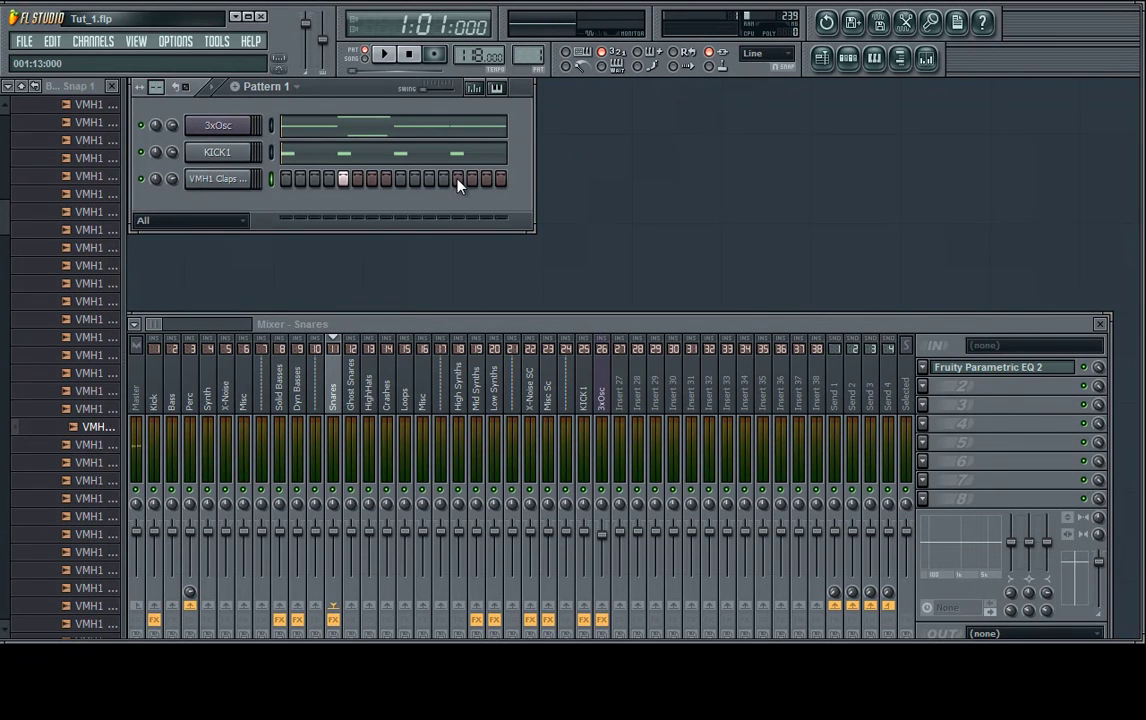
click(141, 125)
right_click(609, 405)
key(Escape)
right_click(624, 398)
click(870, 401)
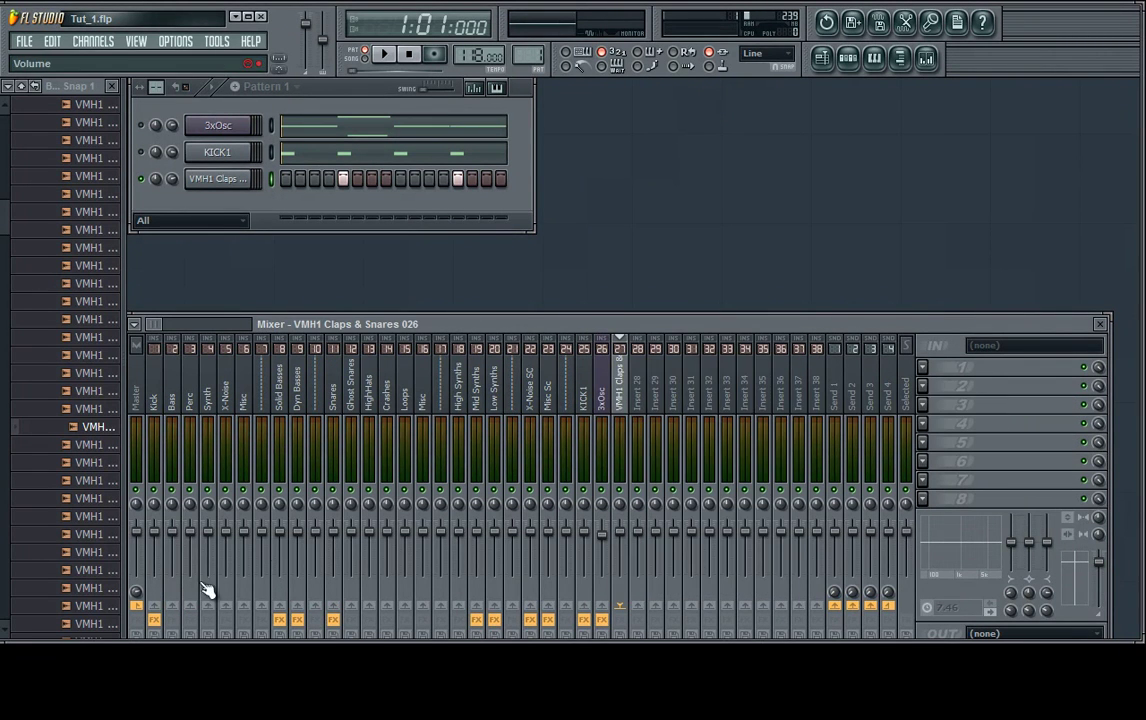
Step: Route the claps insert only into Snares, then open the Snares EQ during playback
right_click(343, 611)
click(375, 612)
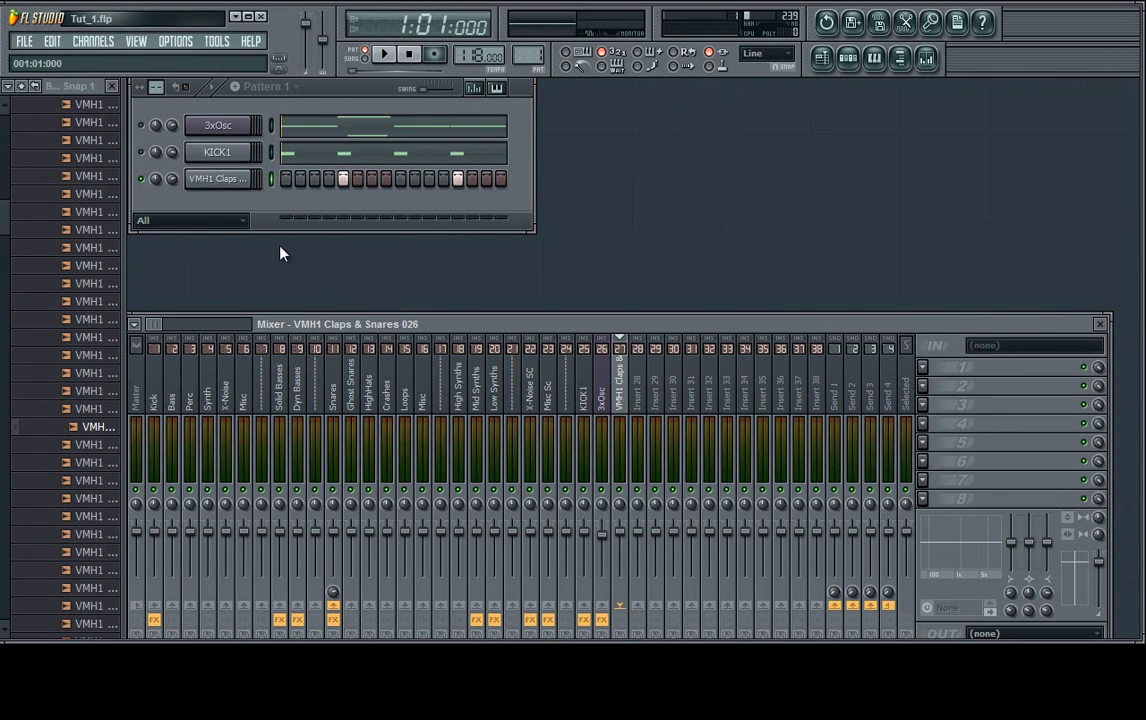
click(337, 413)
click(990, 370)
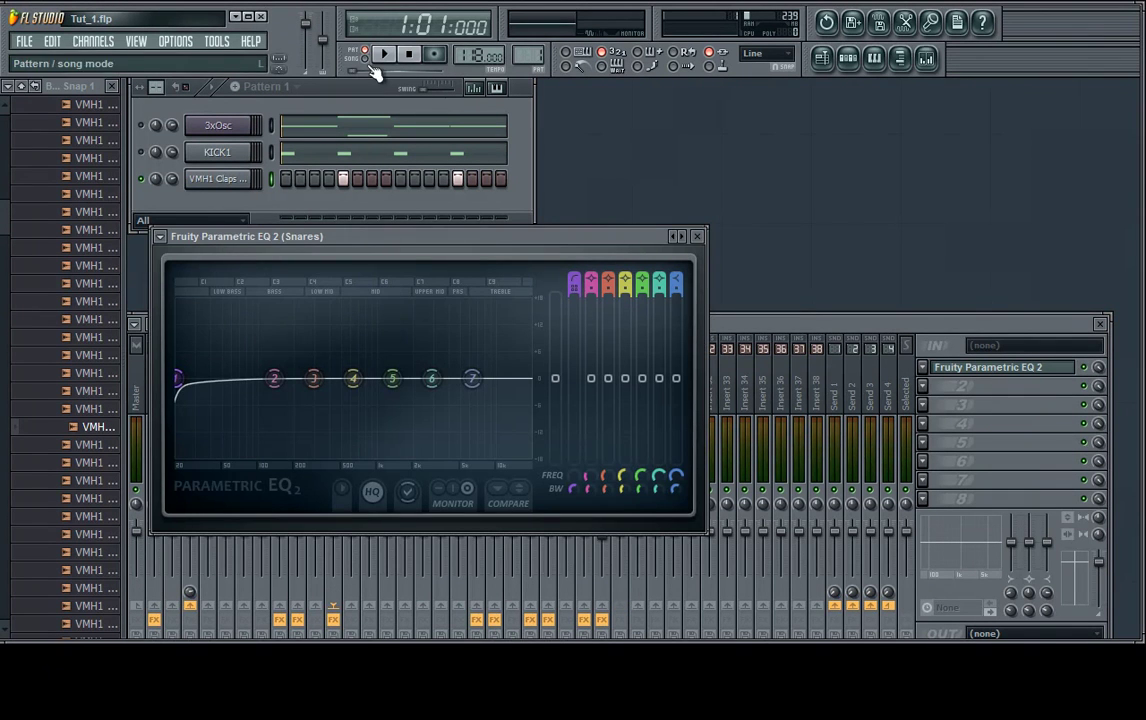
click(398, 55)
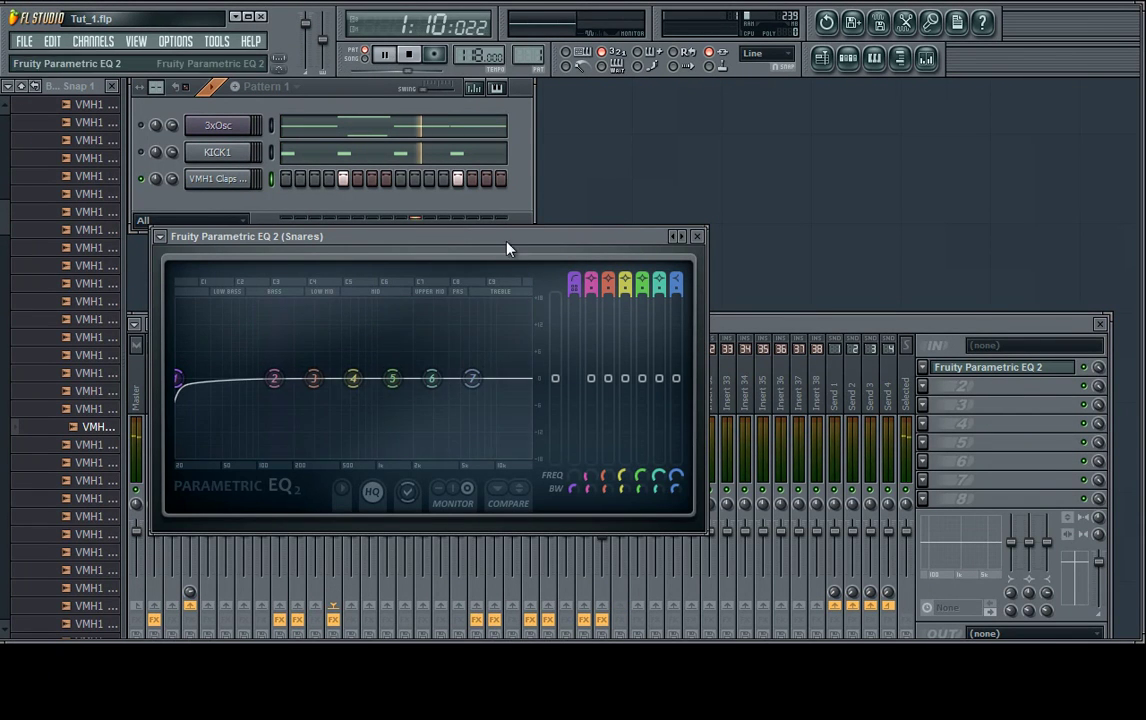
mouse_move(512, 238)
mouse_down()
mouse_move(702, 222)
mouse_move(891, 163)
mouse_up()
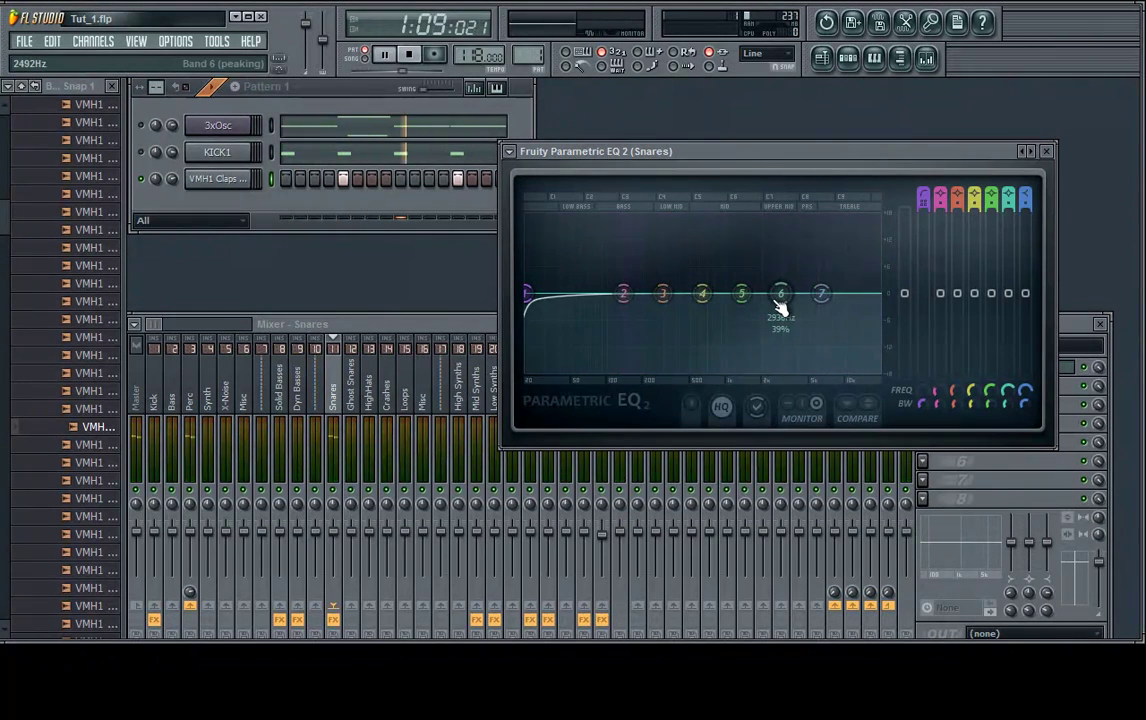
mouse_move(741, 293)
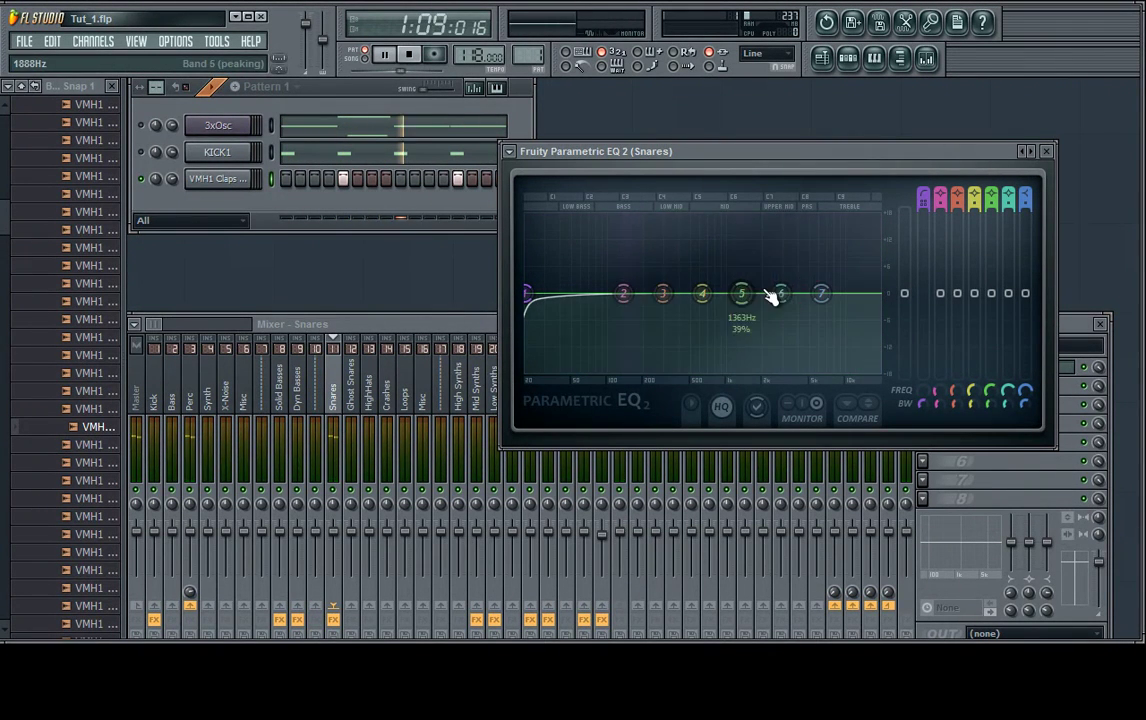
Step: Stop playback with Space
key(space)
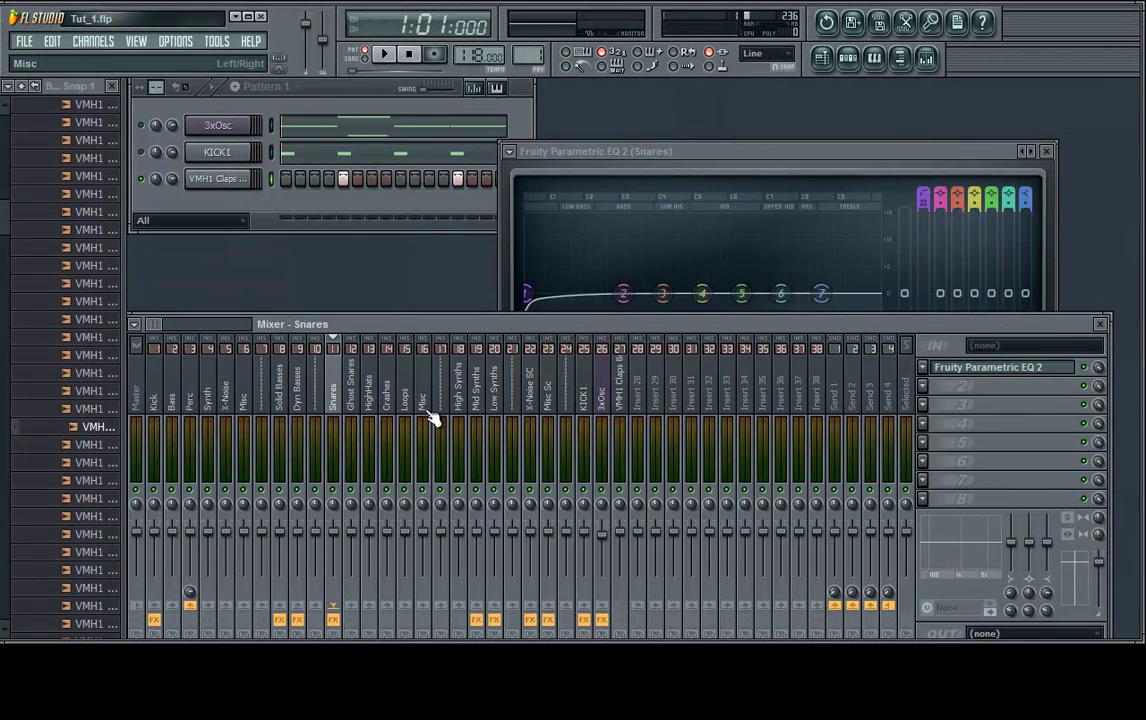
Step: Load Fruity Parametric EQ 2 into an empty effect slot on the Loops track
click(405, 400)
click(923, 386)
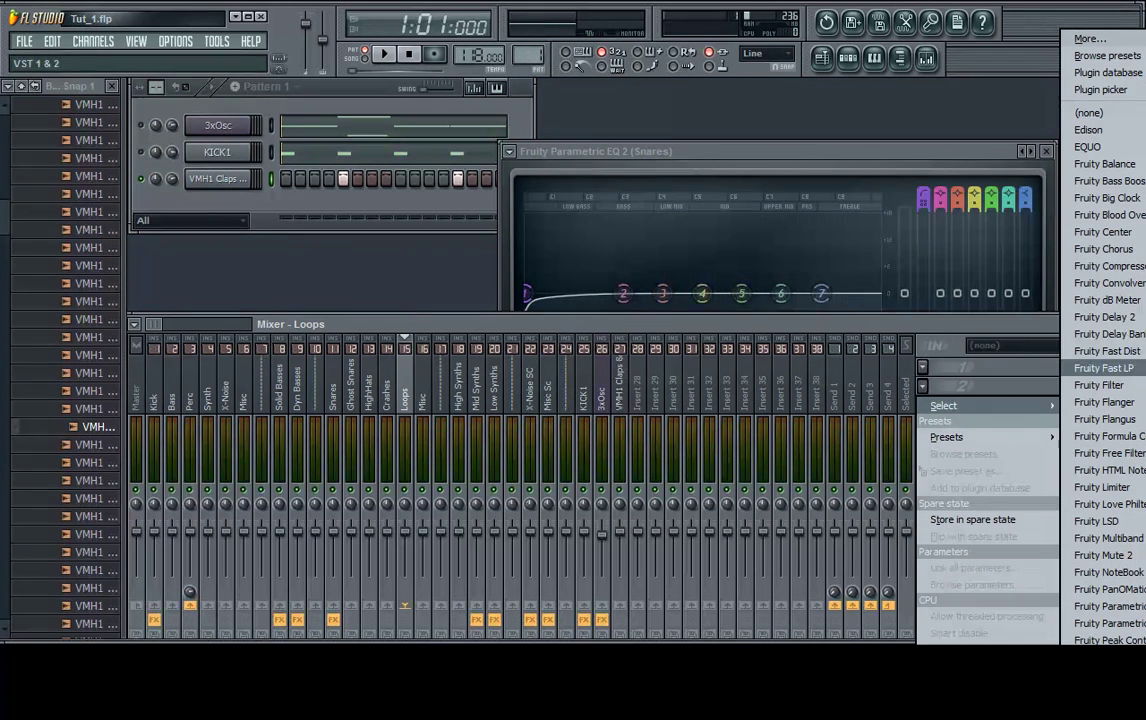
click(1108, 623)
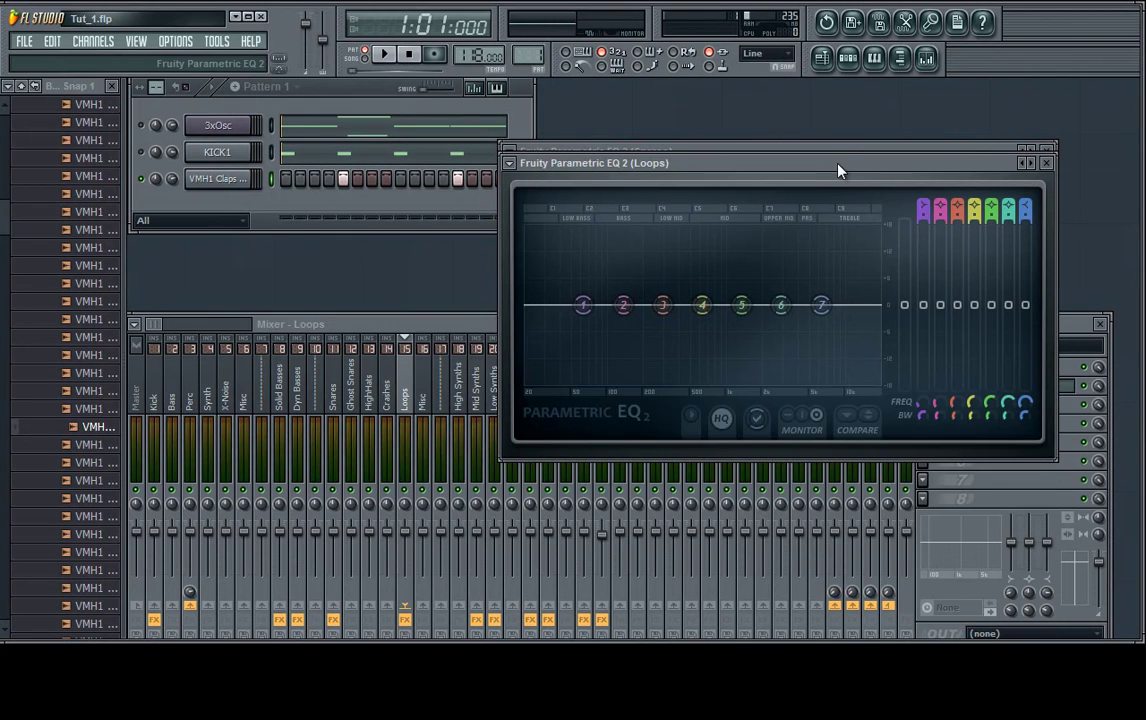
drag(838, 170, 760, 329)
Step: Load Fruity Peak Controller onto the Snares track and reopen the Loops EQ
click(333, 395)
click(922, 404)
mouse_move(985, 424)
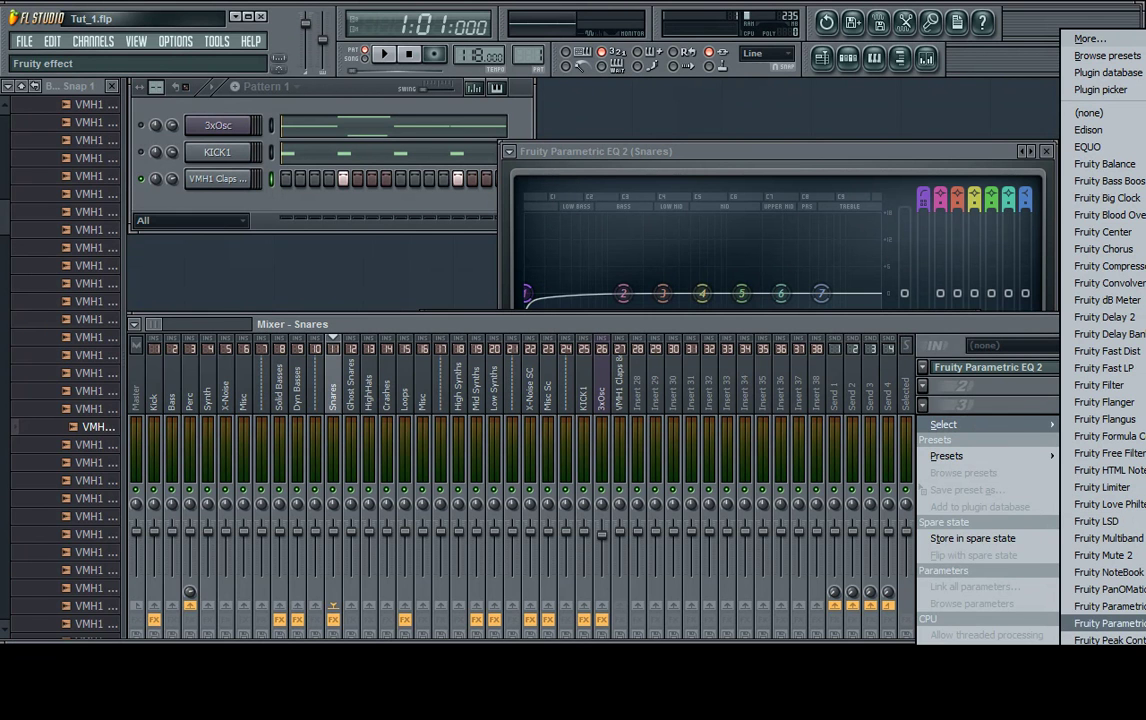
click(1105, 640)
click(373, 414)
click(425, 414)
click(1027, 392)
mouse_move(547, 464)
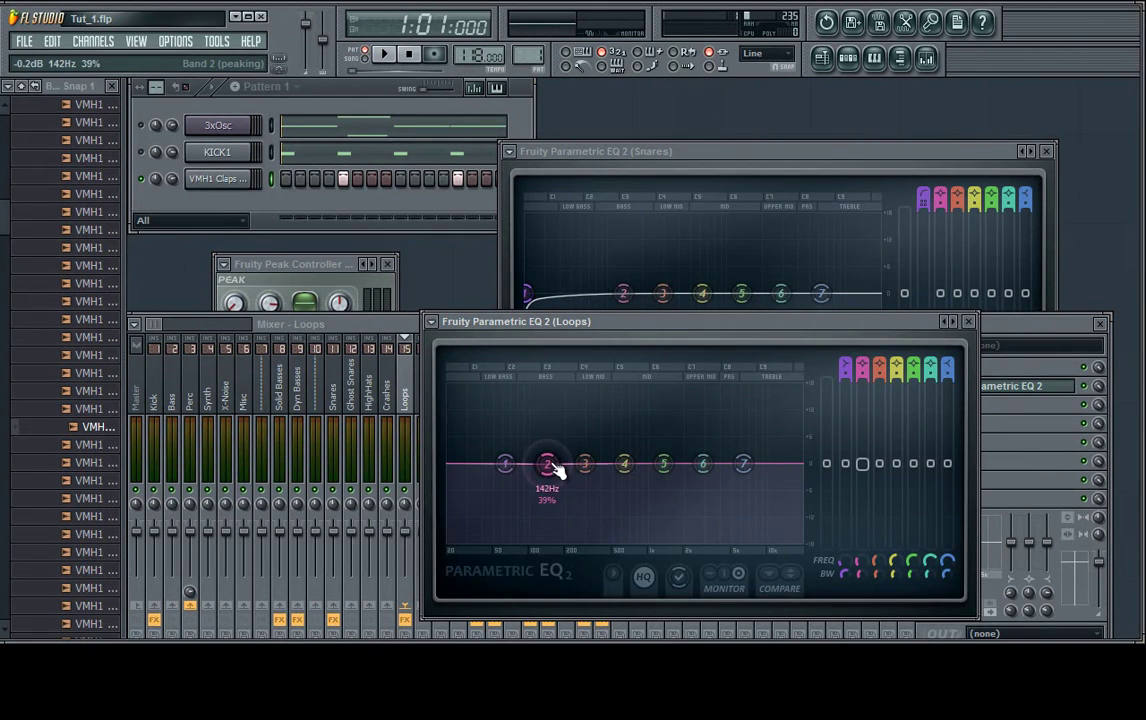
Step: Link Loops EQ band 2 level to the Snares Peak Controller and bring that controller forward
right_click(847, 466)
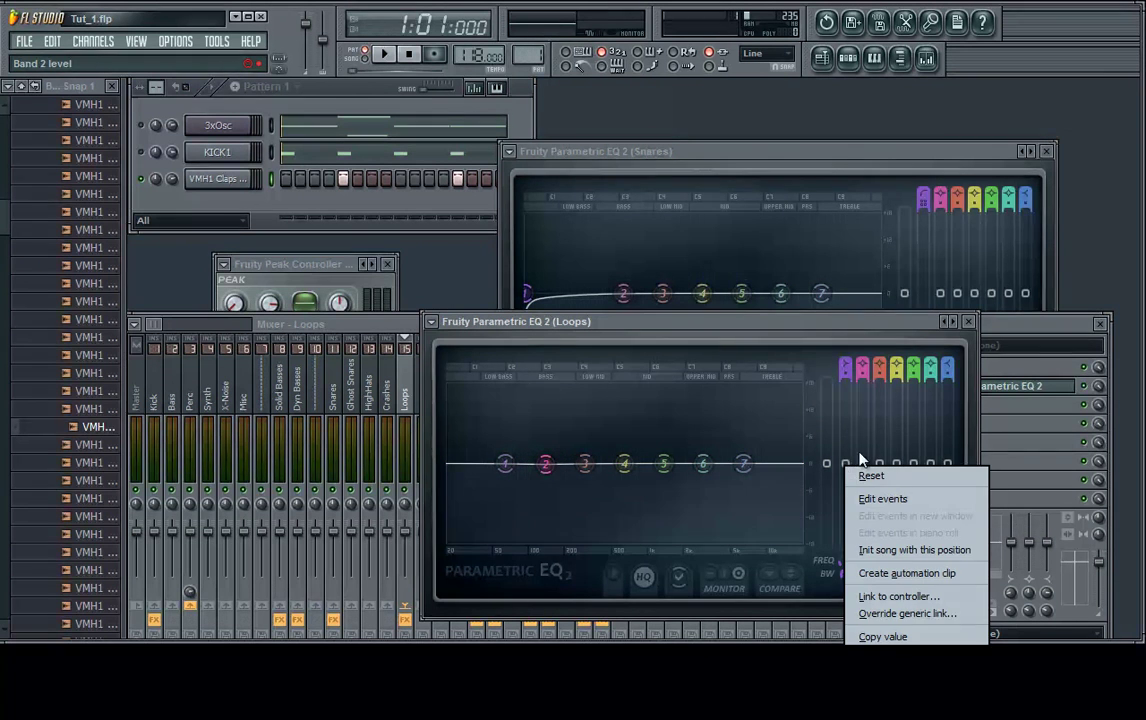
click(945, 587)
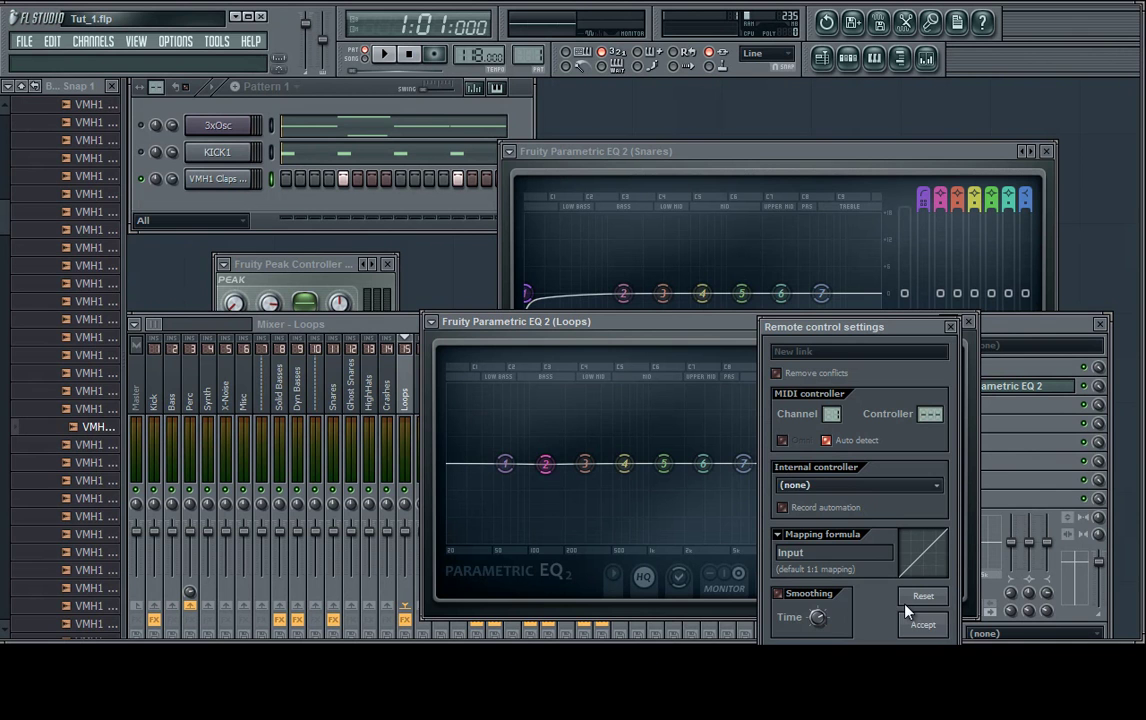
click(924, 626)
click(234, 307)
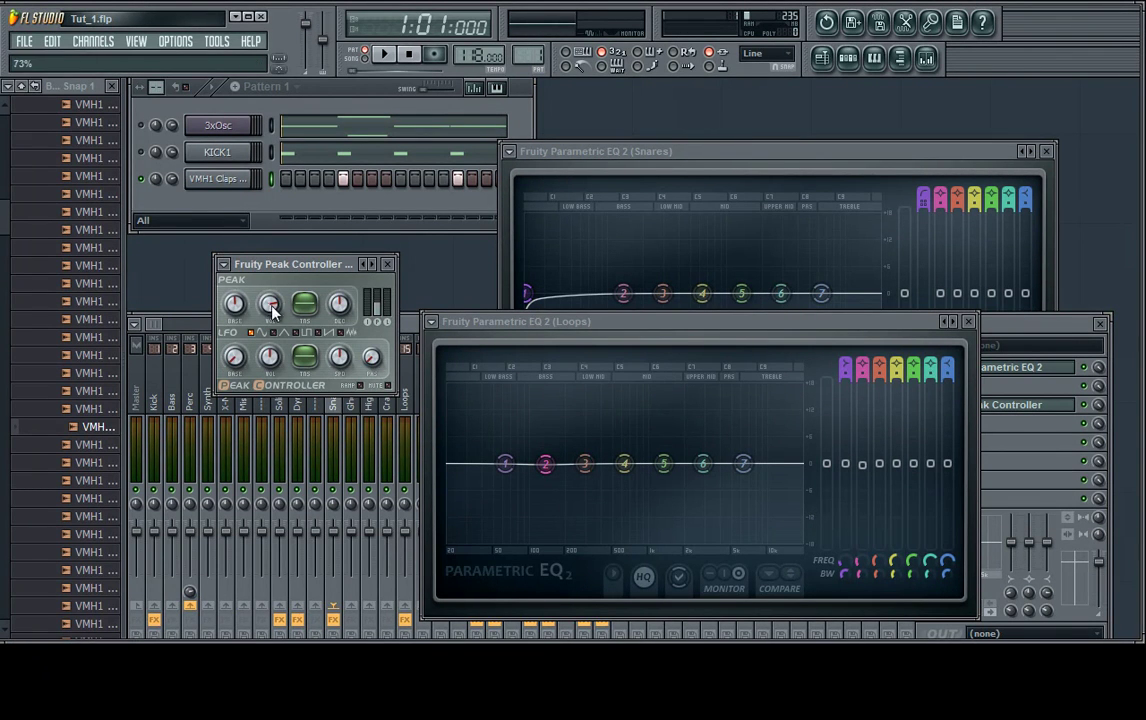
Step: Invert the Snares Peak Controller volume, adjust band 2 width, and move band 6 to about 900 Hz
drag(284, 298, 258, 354)
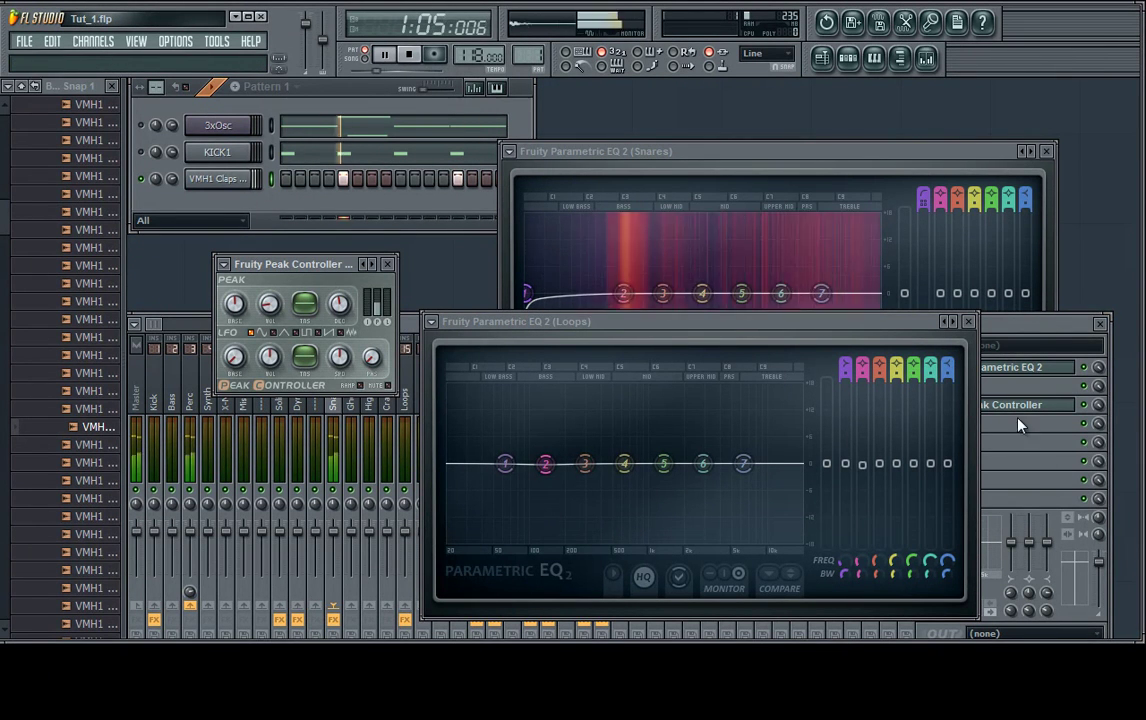
drag(862, 584, 846, 620)
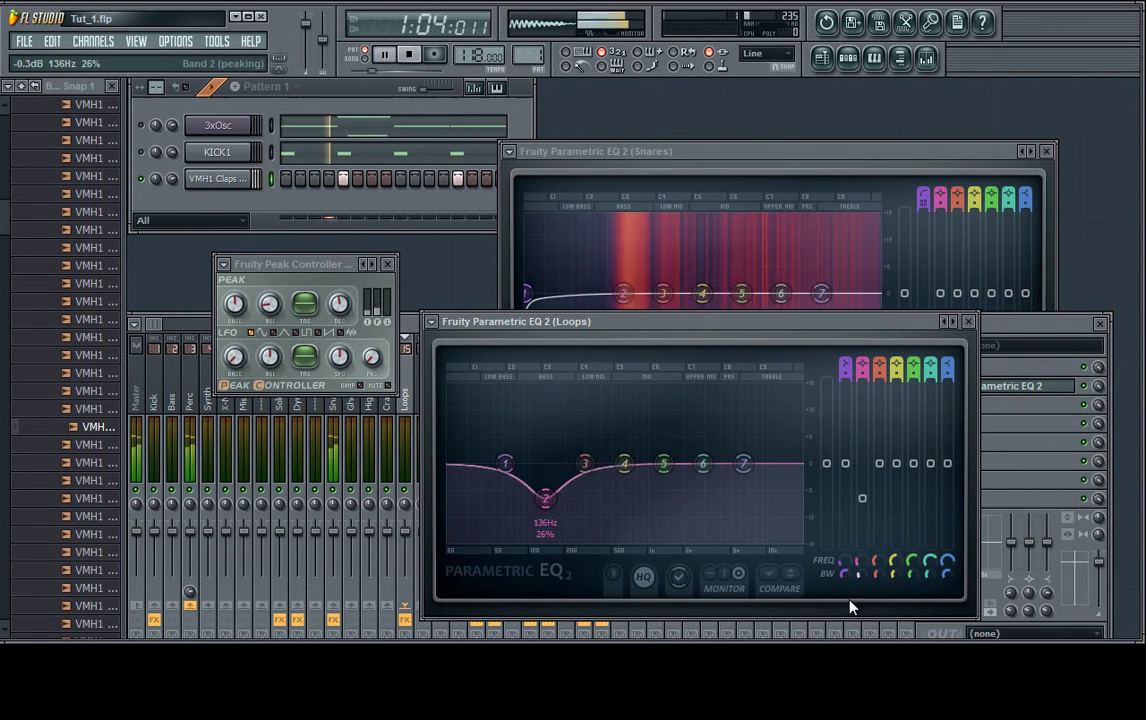
click(268, 321)
scroll(268, 320, down, 2)
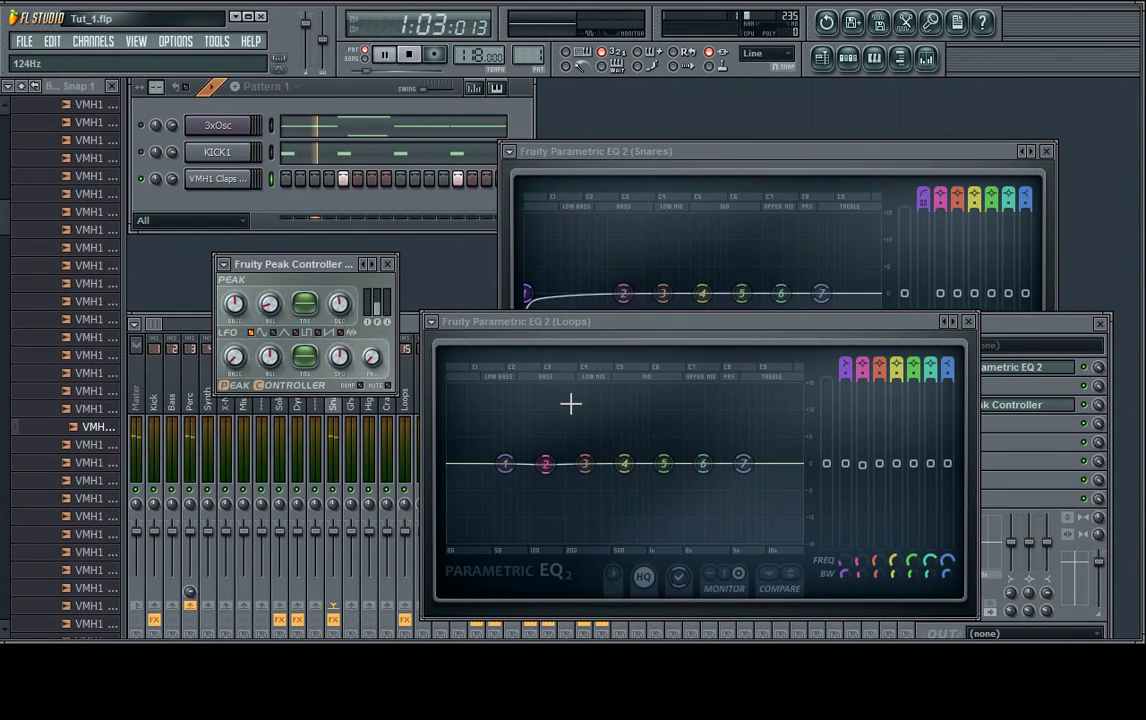
mouse_move(703, 463)
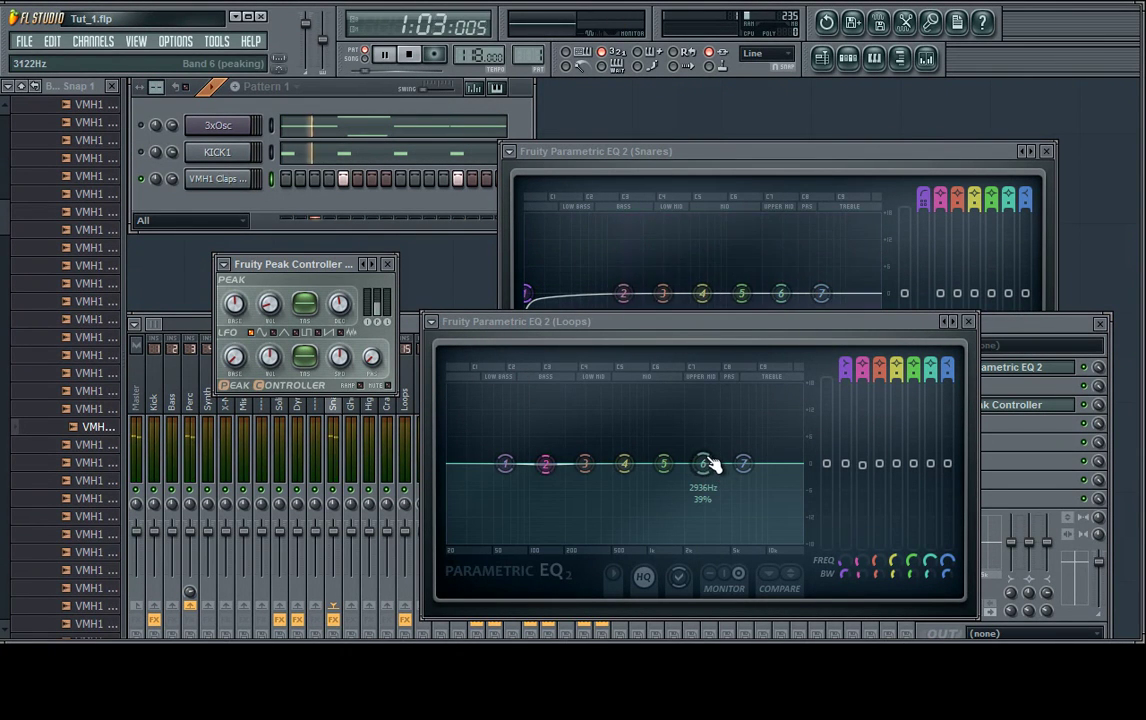
drag(712, 475, 641, 470)
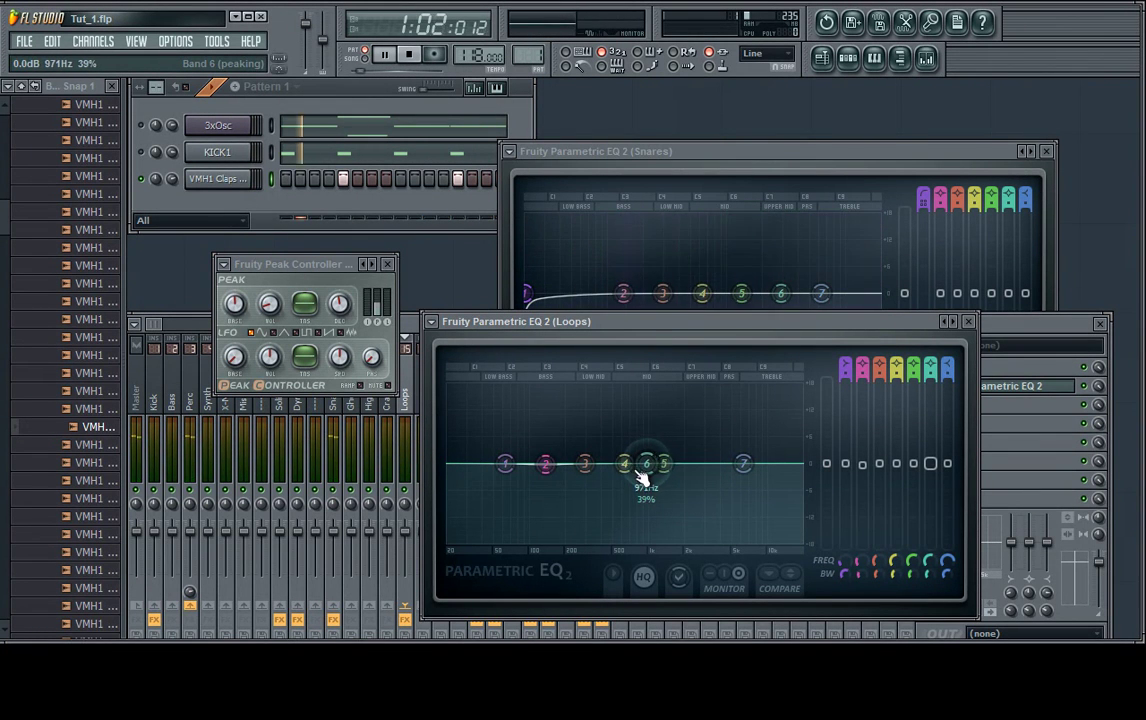
Step: Link Loops EQ band 6 level to Peak ctrl (Snares) with formula (Input*.6)+.2
right_click(936, 468)
click(985, 594)
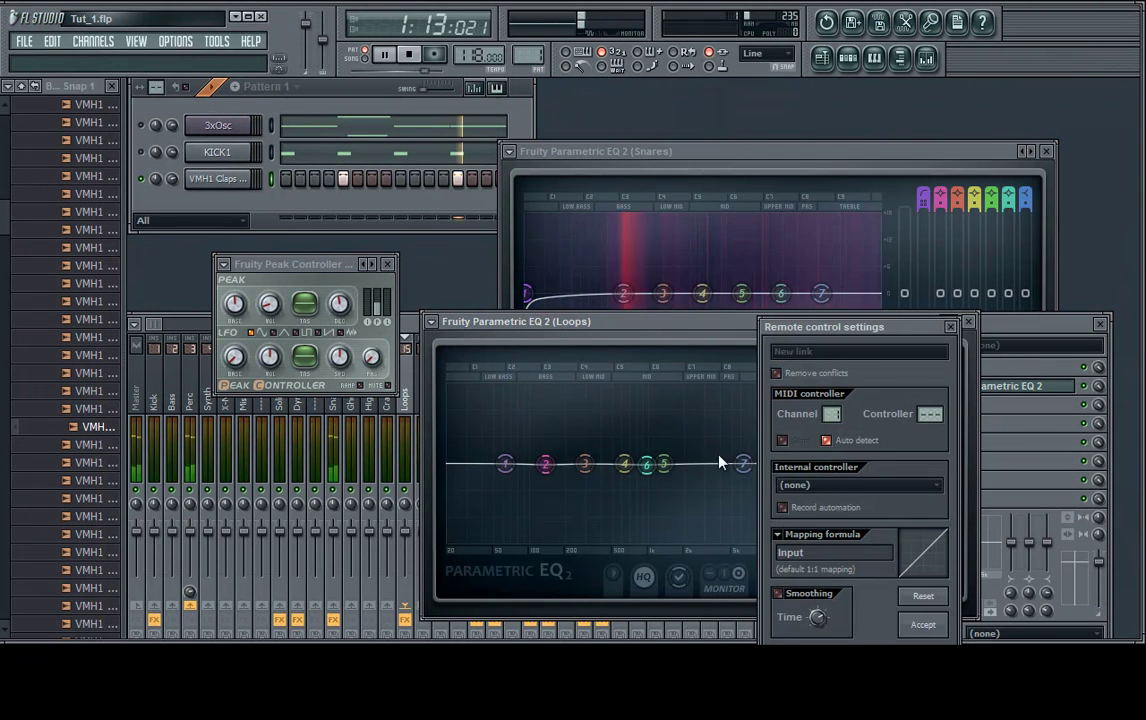
click(857, 485)
click(822, 552)
text(*.6)
key(Home)
text(()
key(End)
text())
text(()
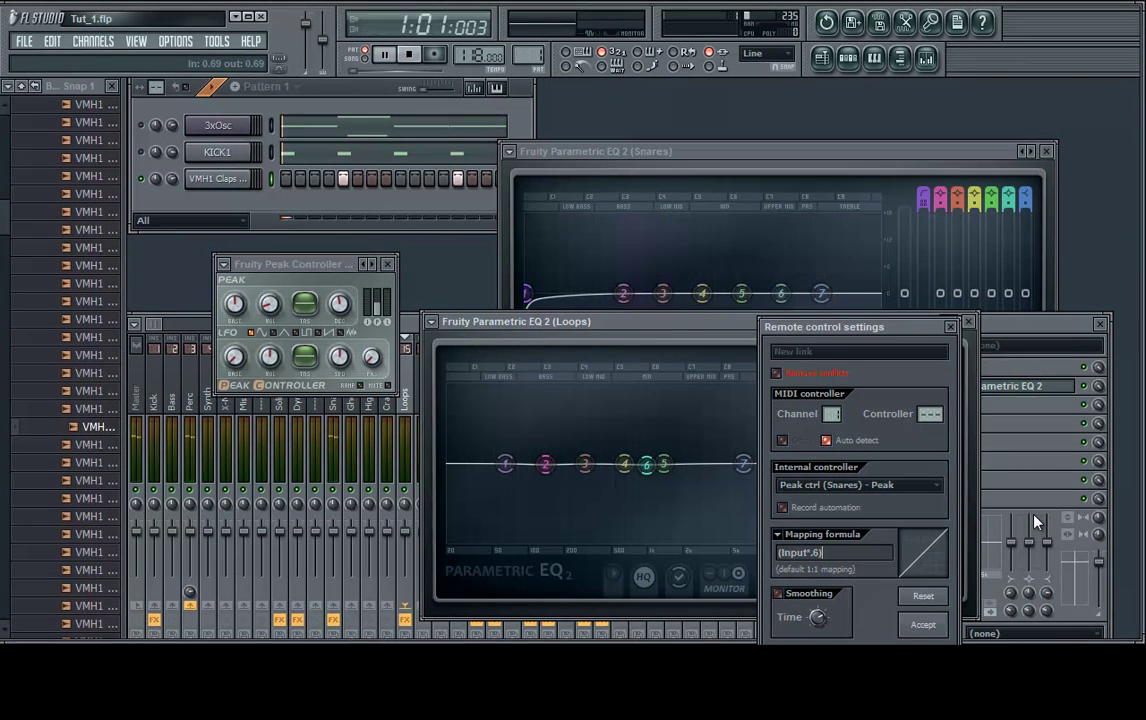
text(+)
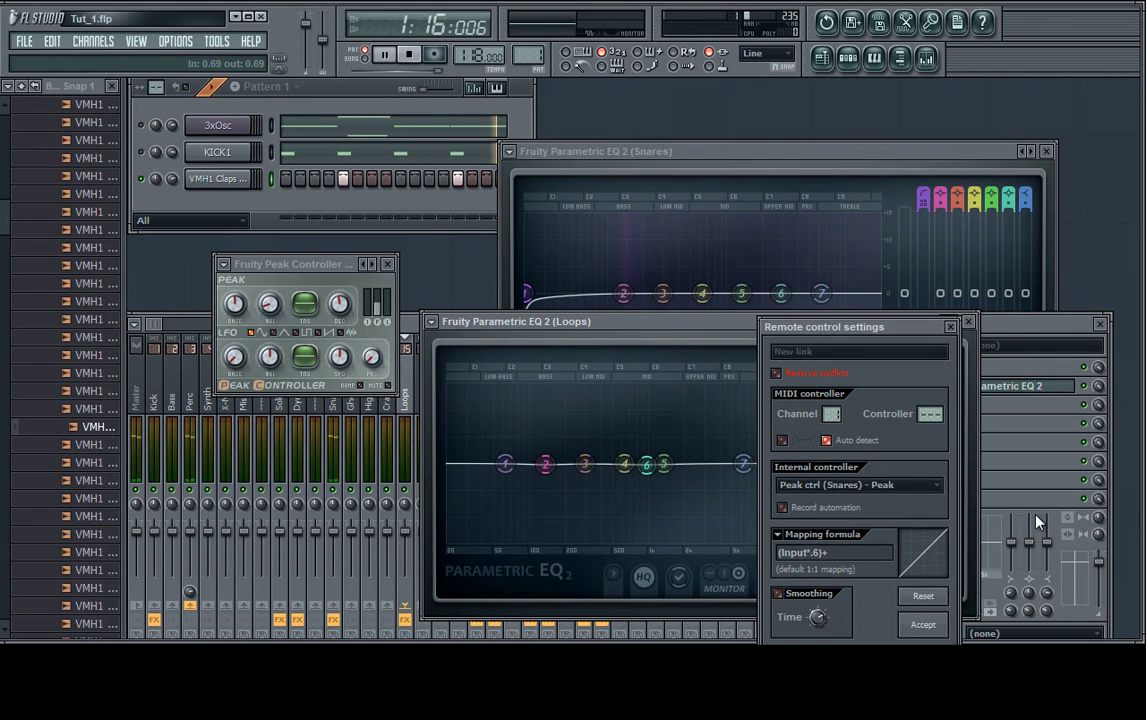
text(.2)
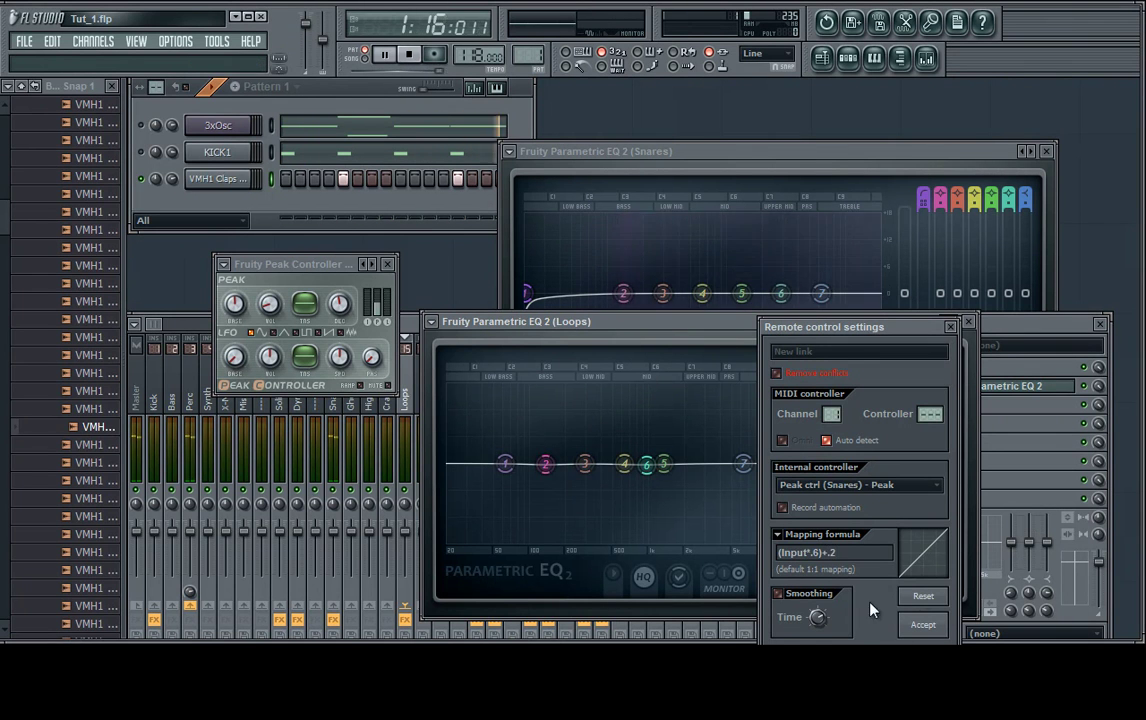
click(925, 630)
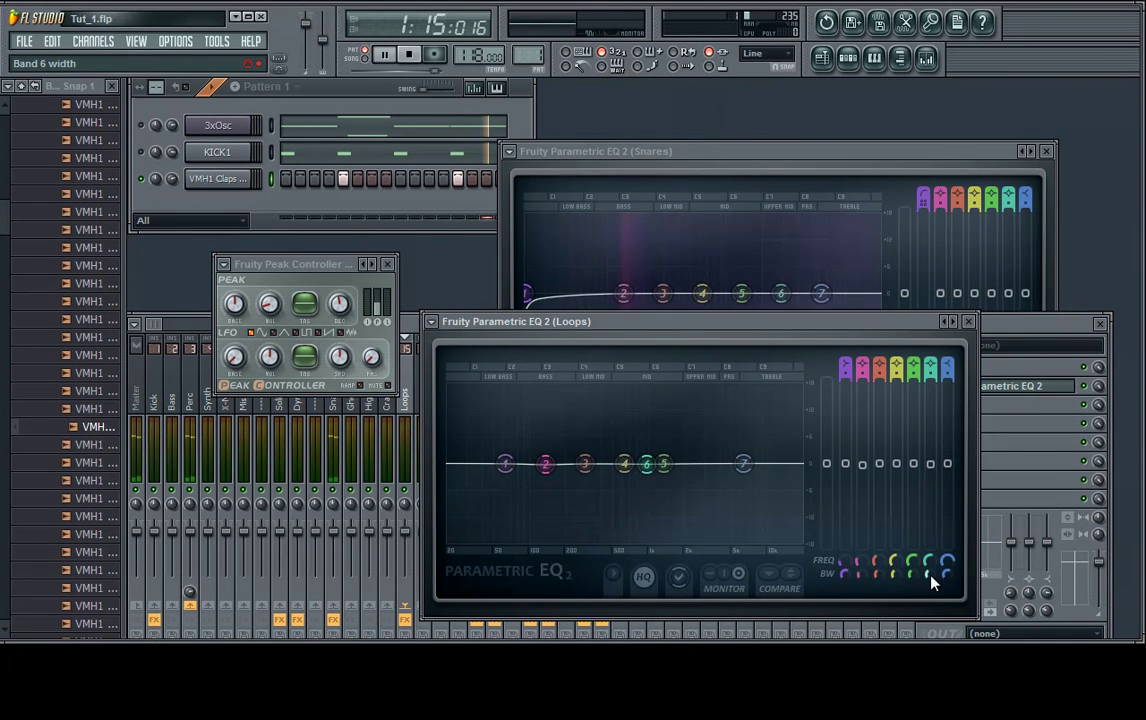
Step: Revise the band 6 mapping to (Input*.4)+.3, move band 6 near 2.5 kHz, and stop playback
right_click(939, 468)
click(975, 598)
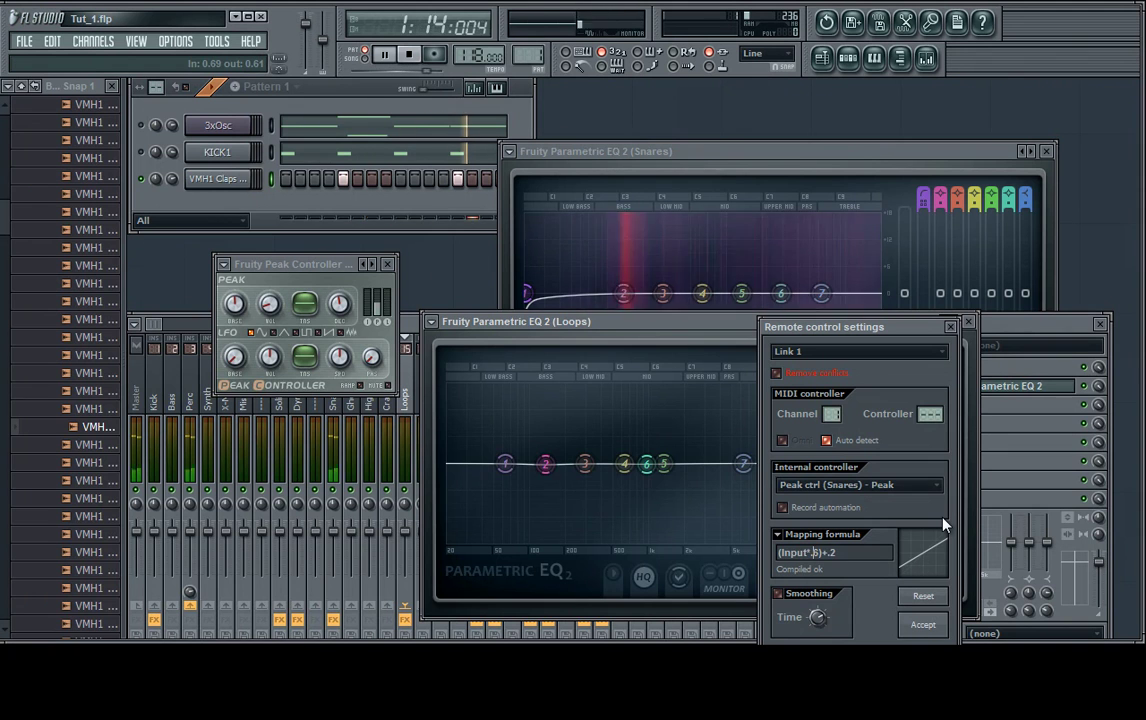
text((Input*.4)+.3)
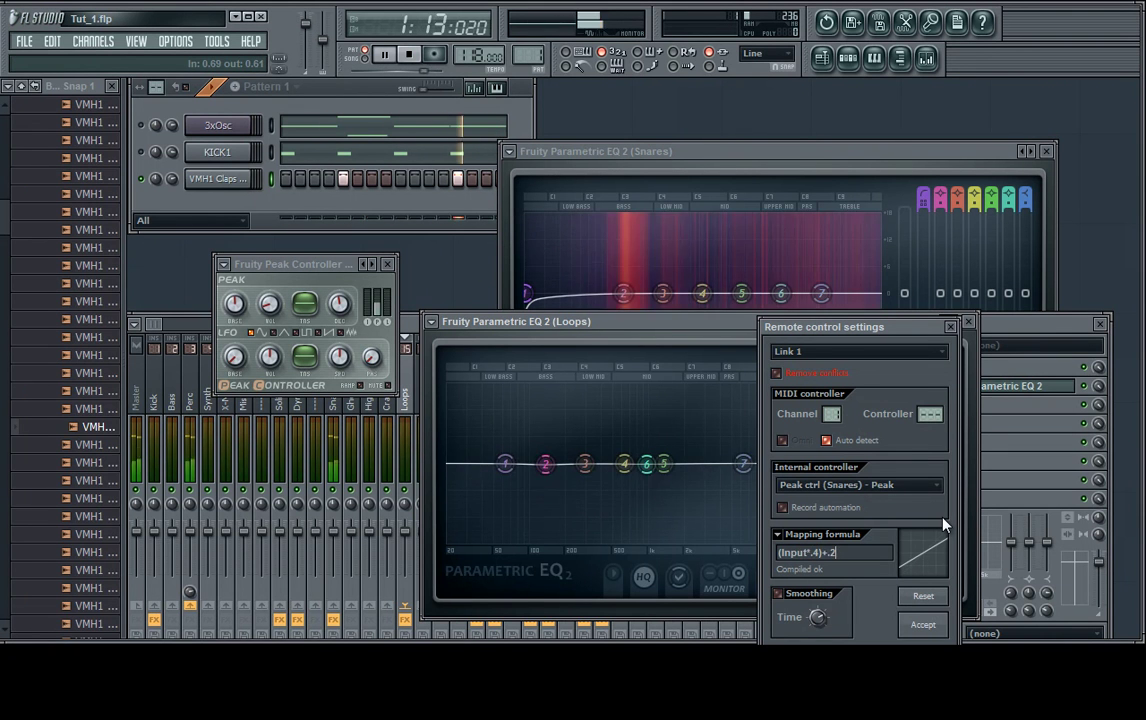
click(930, 624)
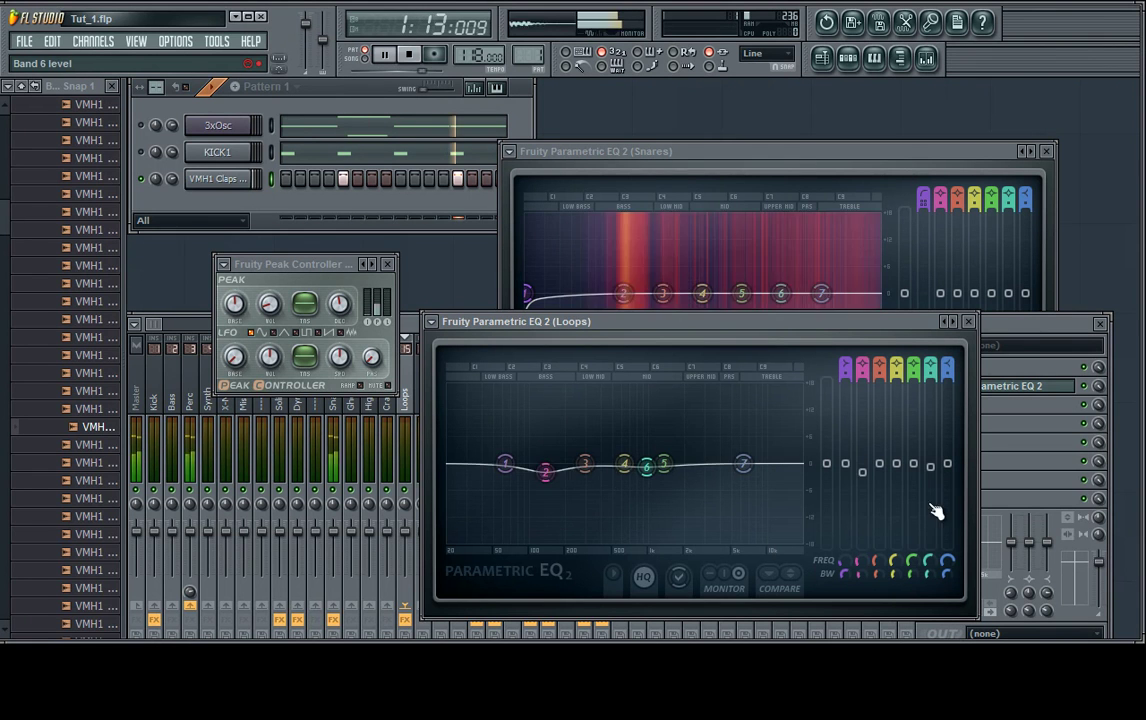
drag(935, 570, 948, 500)
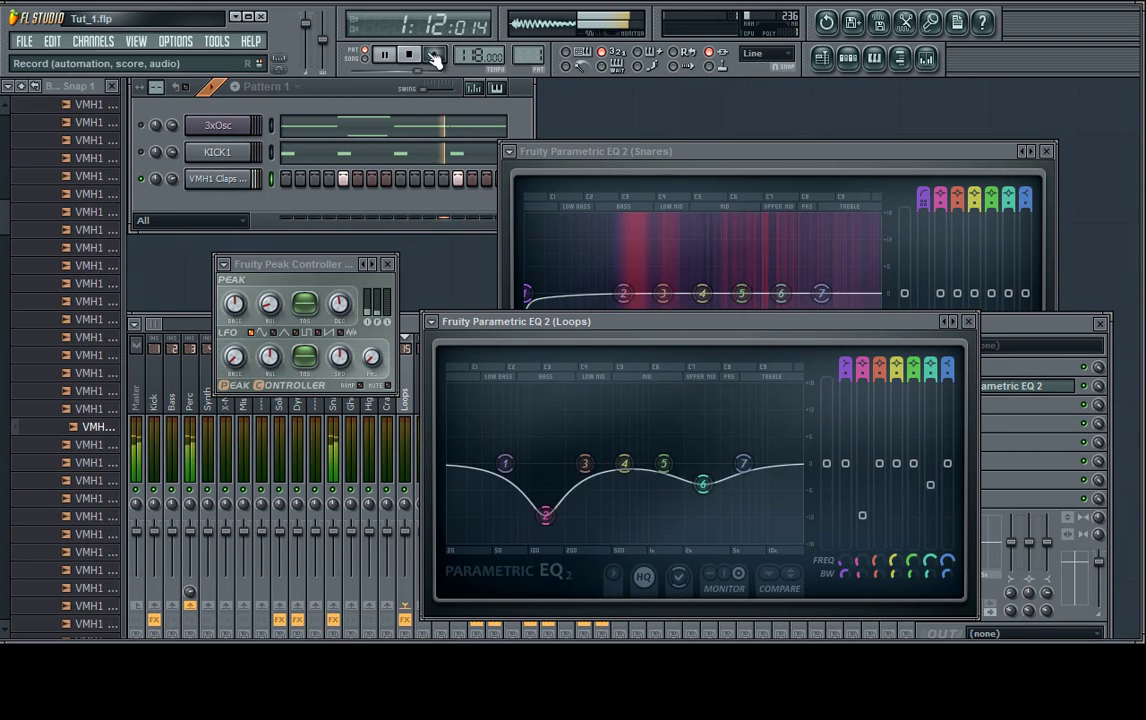
key(space)
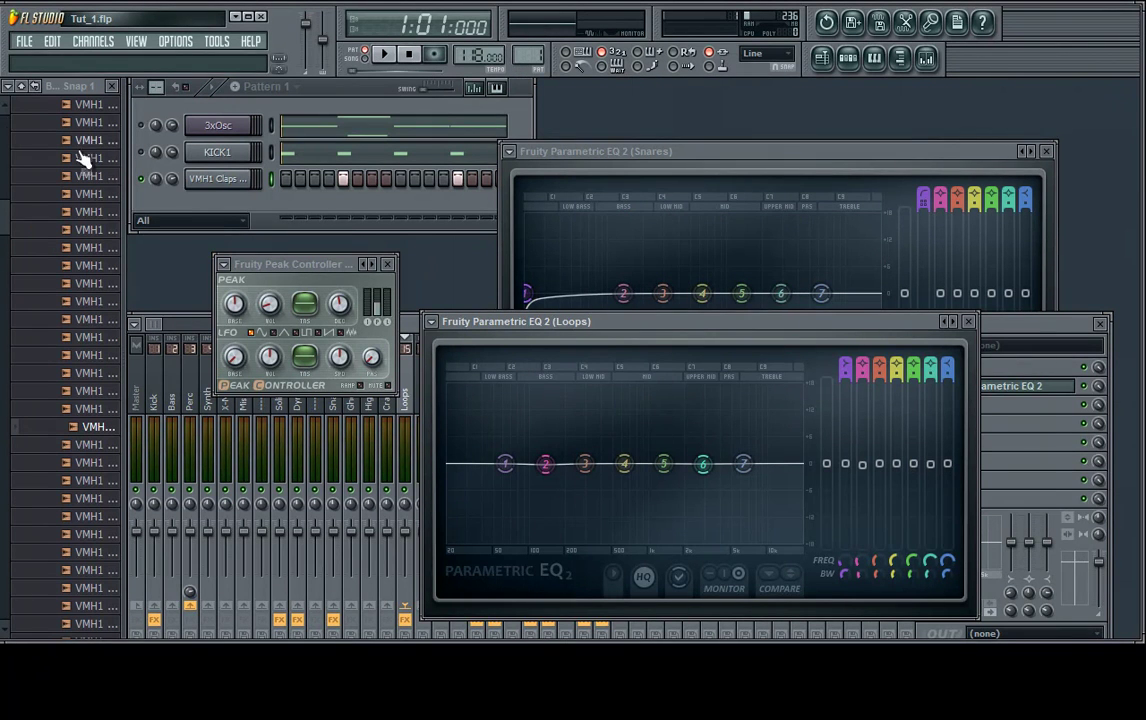
Step: Close the open plugin windows and load Parametric EQ 2 onto the Crashes track
click(968, 321)
click(387, 264)
click(1046, 151)
click(351, 395)
click(387, 400)
click(922, 386)
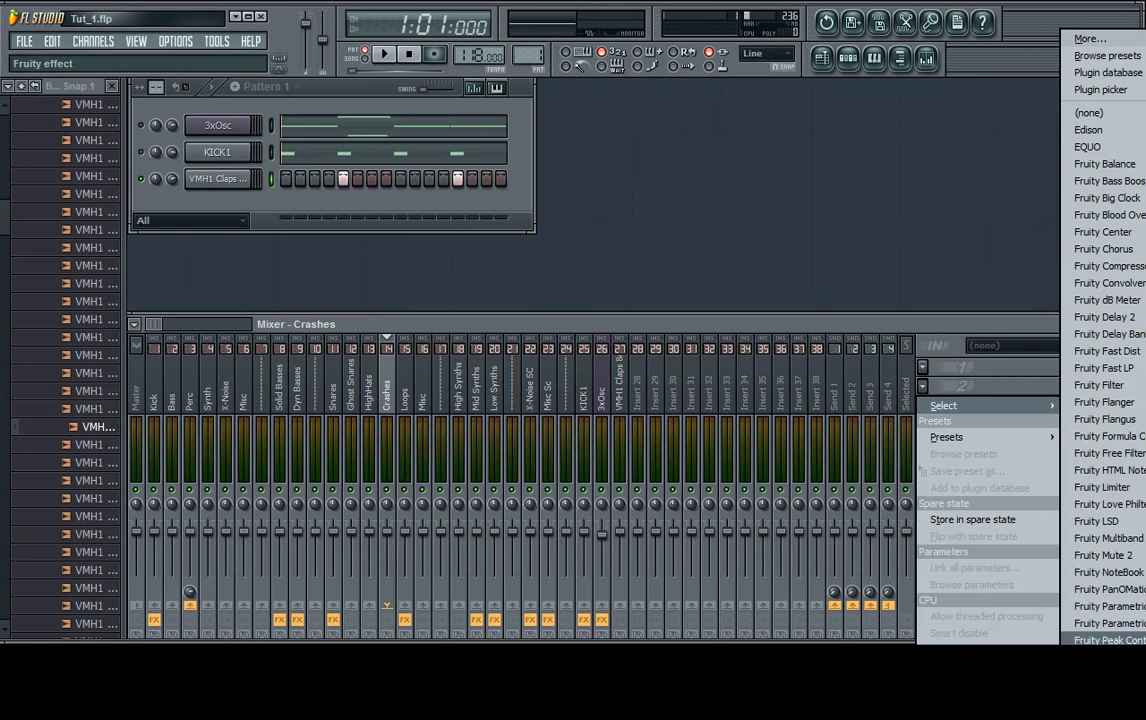
click(1105, 623)
Step: Load Fruity Peak Controller onto HighHats and drag Crashes EQ band 6 toward 4 kHz
click(372, 398)
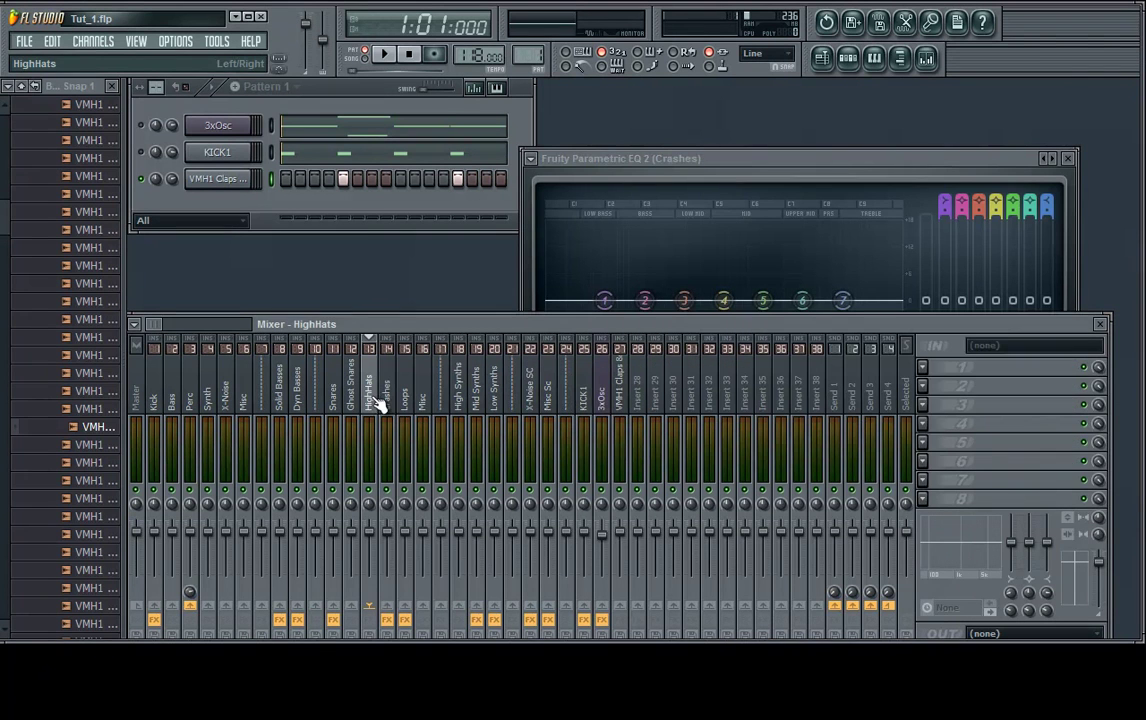
click(922, 423)
mouse_move(943, 424)
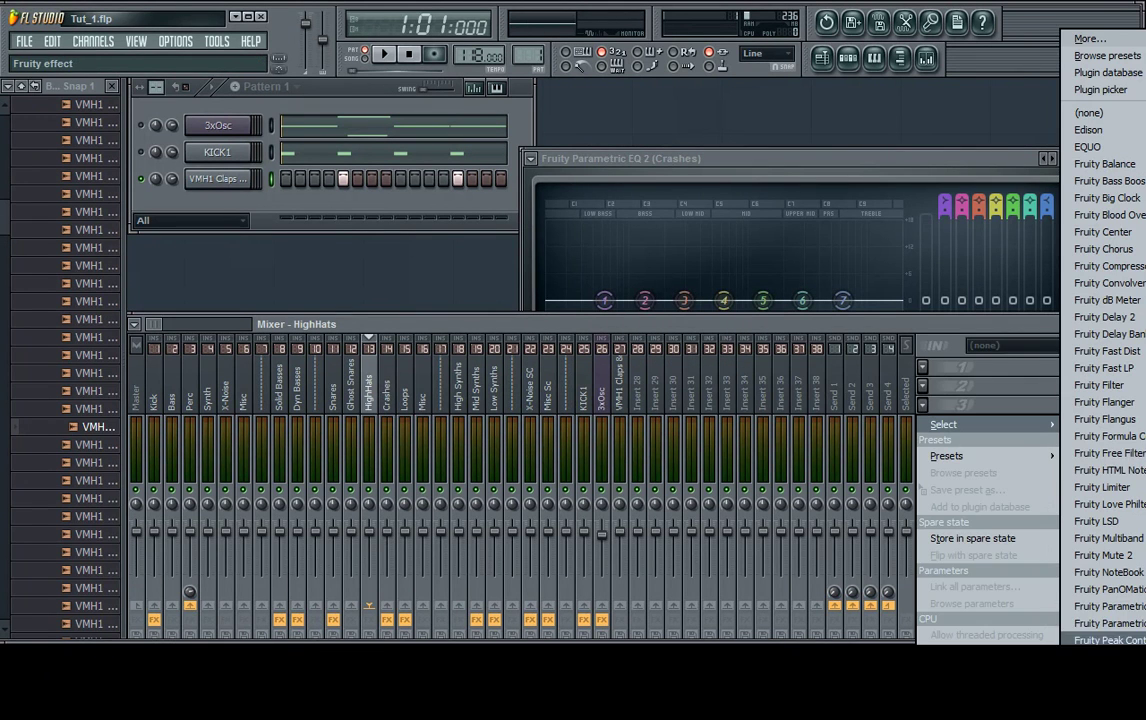
click(1105, 640)
click(446, 326)
click(400, 420)
click(995, 407)
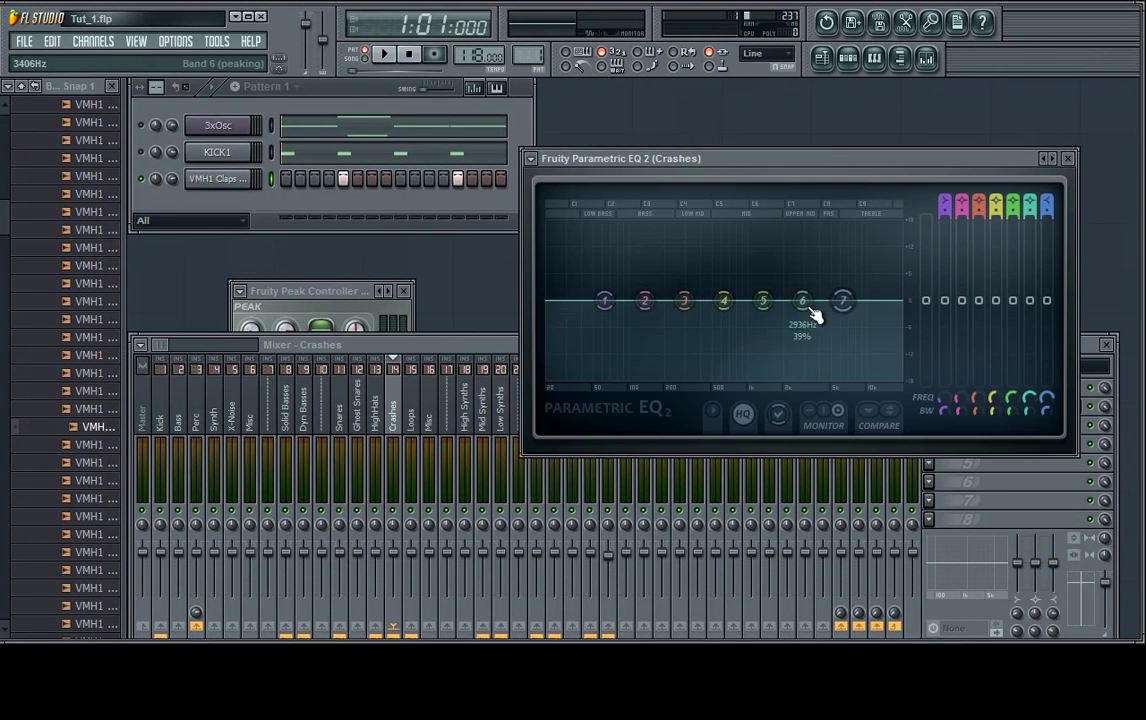
drag(820, 313, 844, 327)
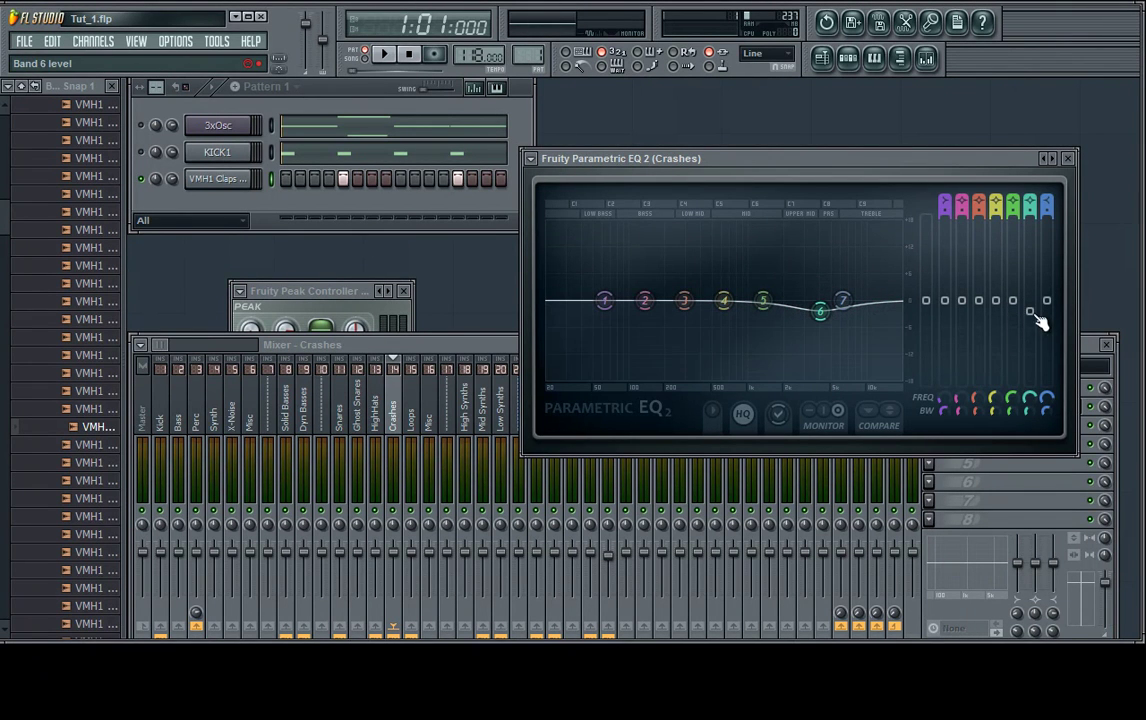
Step: Link Crashes EQ band 6 level to Peak ctrl (HighHats) and raise its BASE so the curve sits flat
right_click(1033, 313)
click(995, 404)
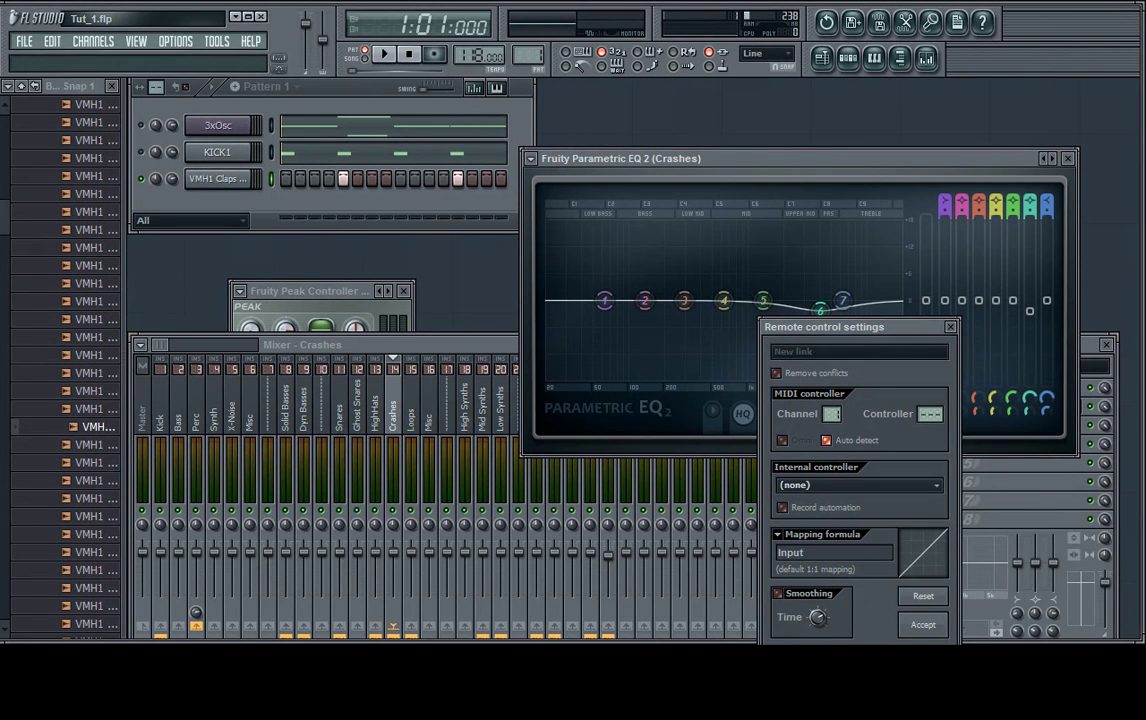
click(857, 485)
click(857, 502)
click(927, 626)
drag(361, 290, 350, 201)
drag(242, 242, 241, 200)
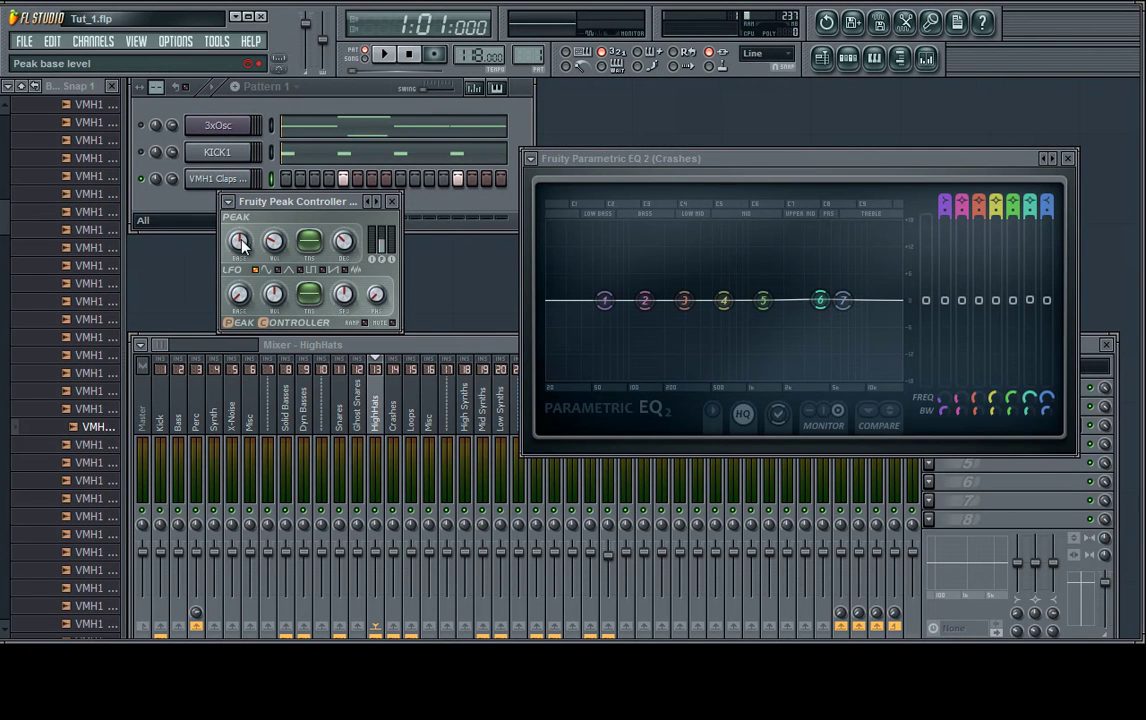
click(1031, 413)
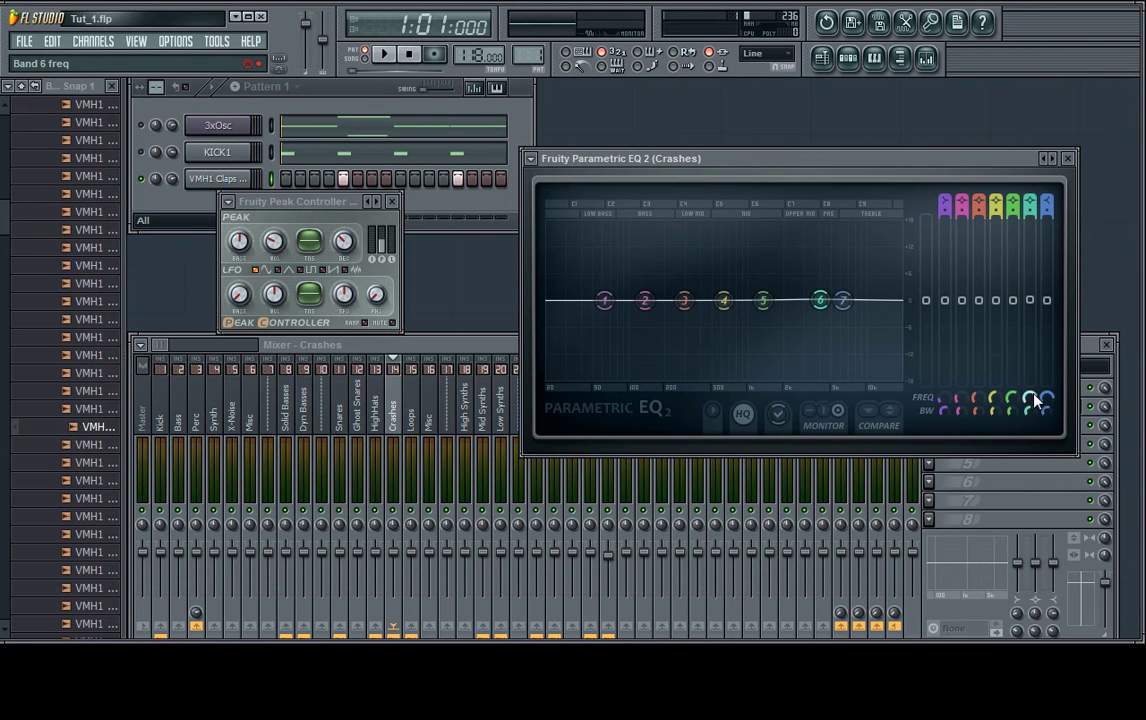
Step: Move Crashes EQ band 6 to about 5.6 kHz, close both plugins, then reopen Solid Basses' EQ
drag(1033, 400, 1022, 380)
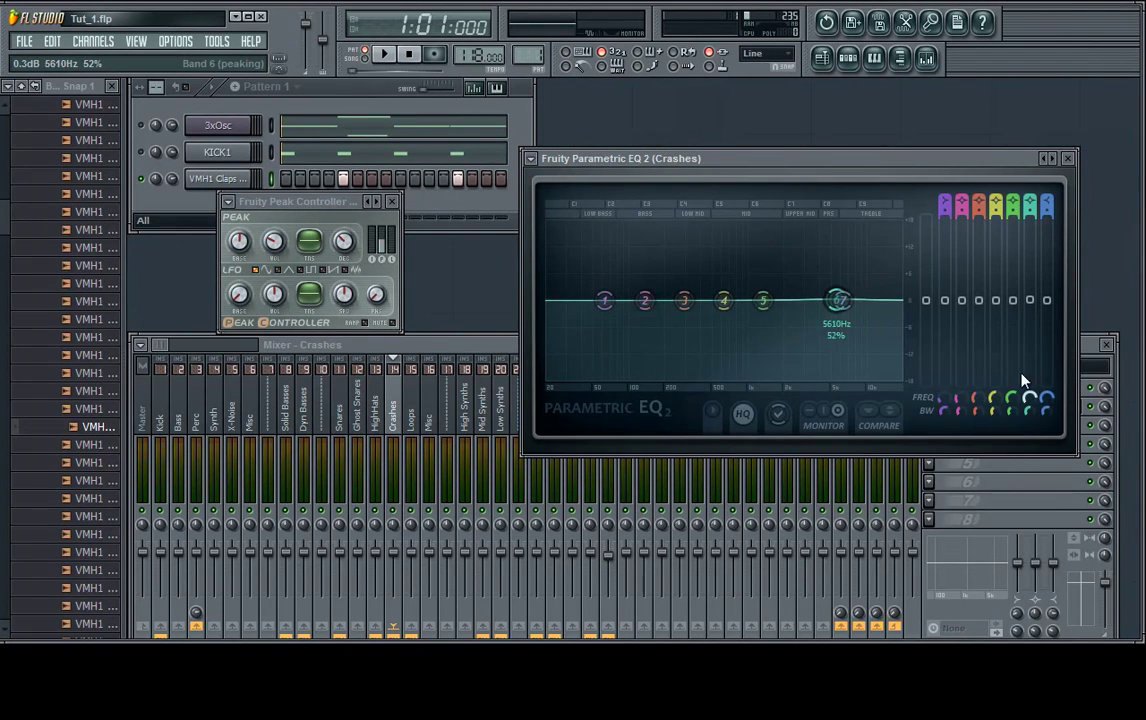
key(Escape)
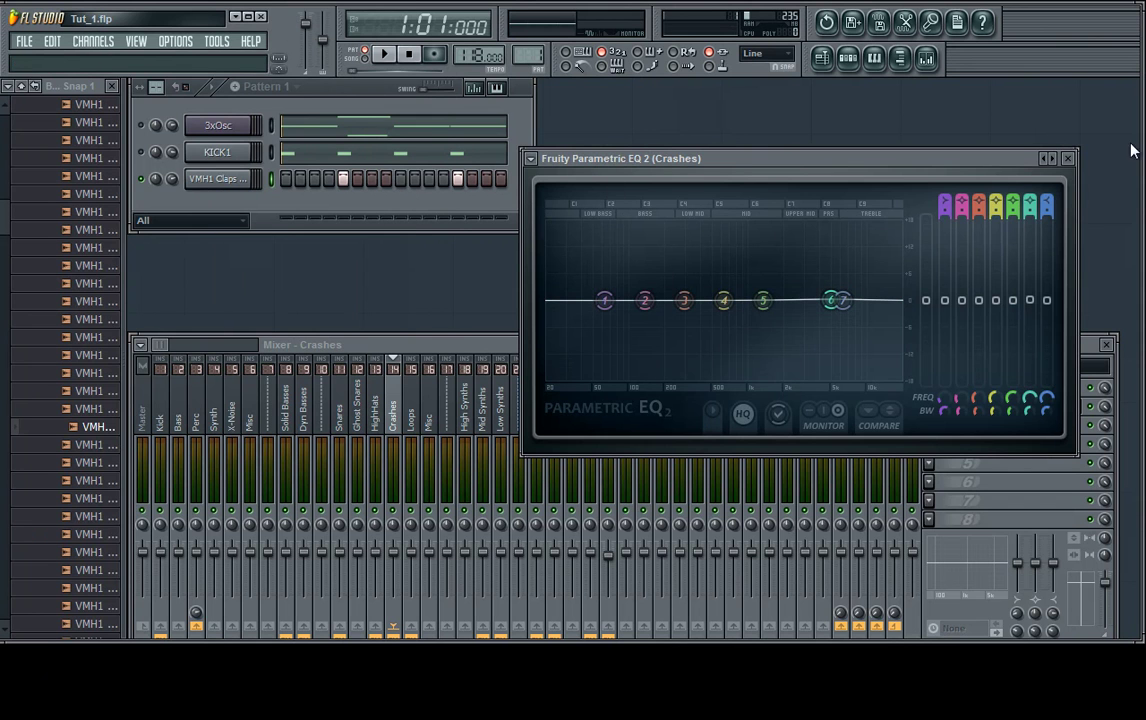
click(1067, 159)
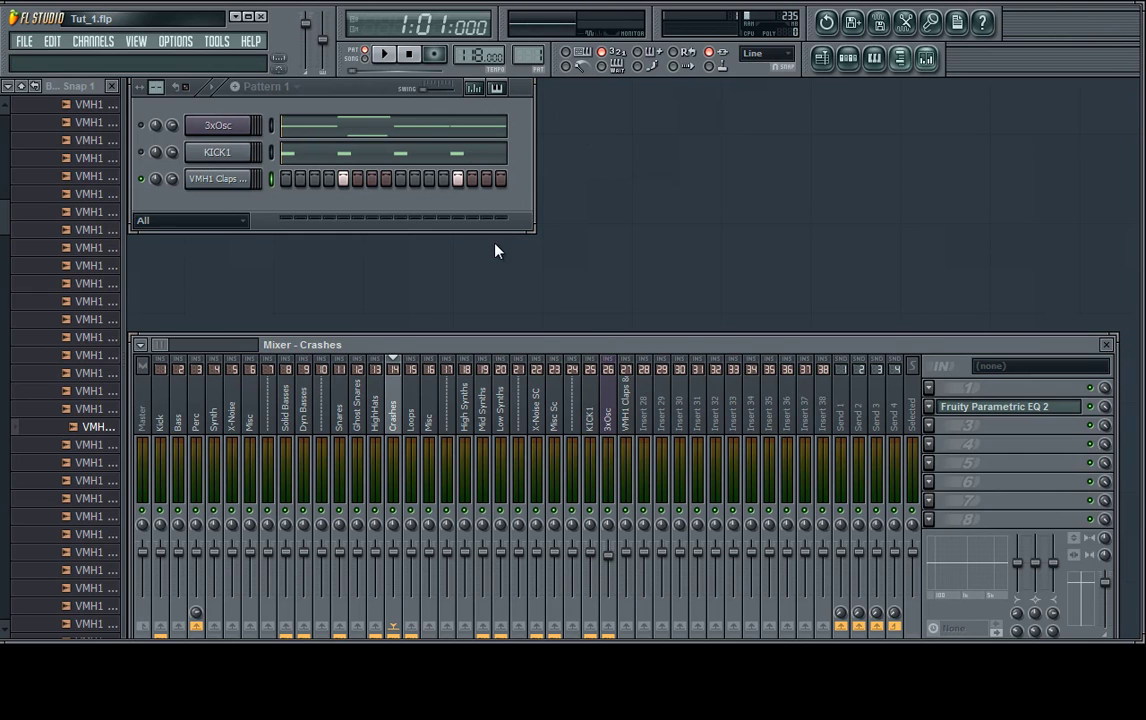
click(288, 420)
click(1030, 396)
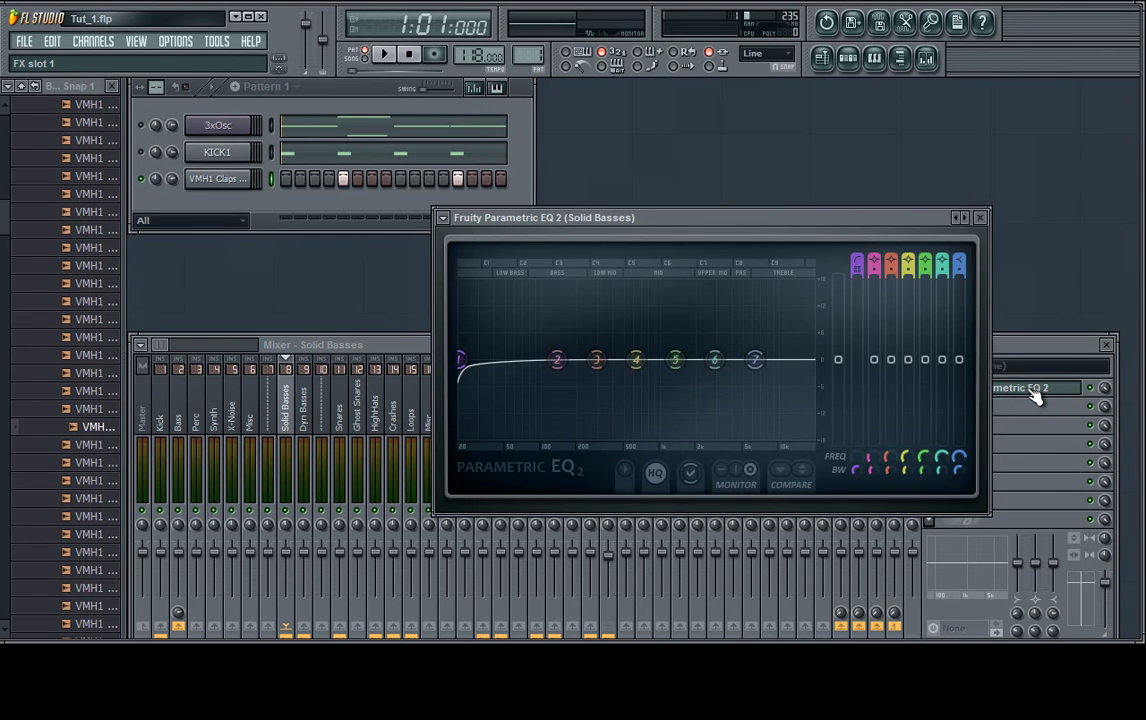